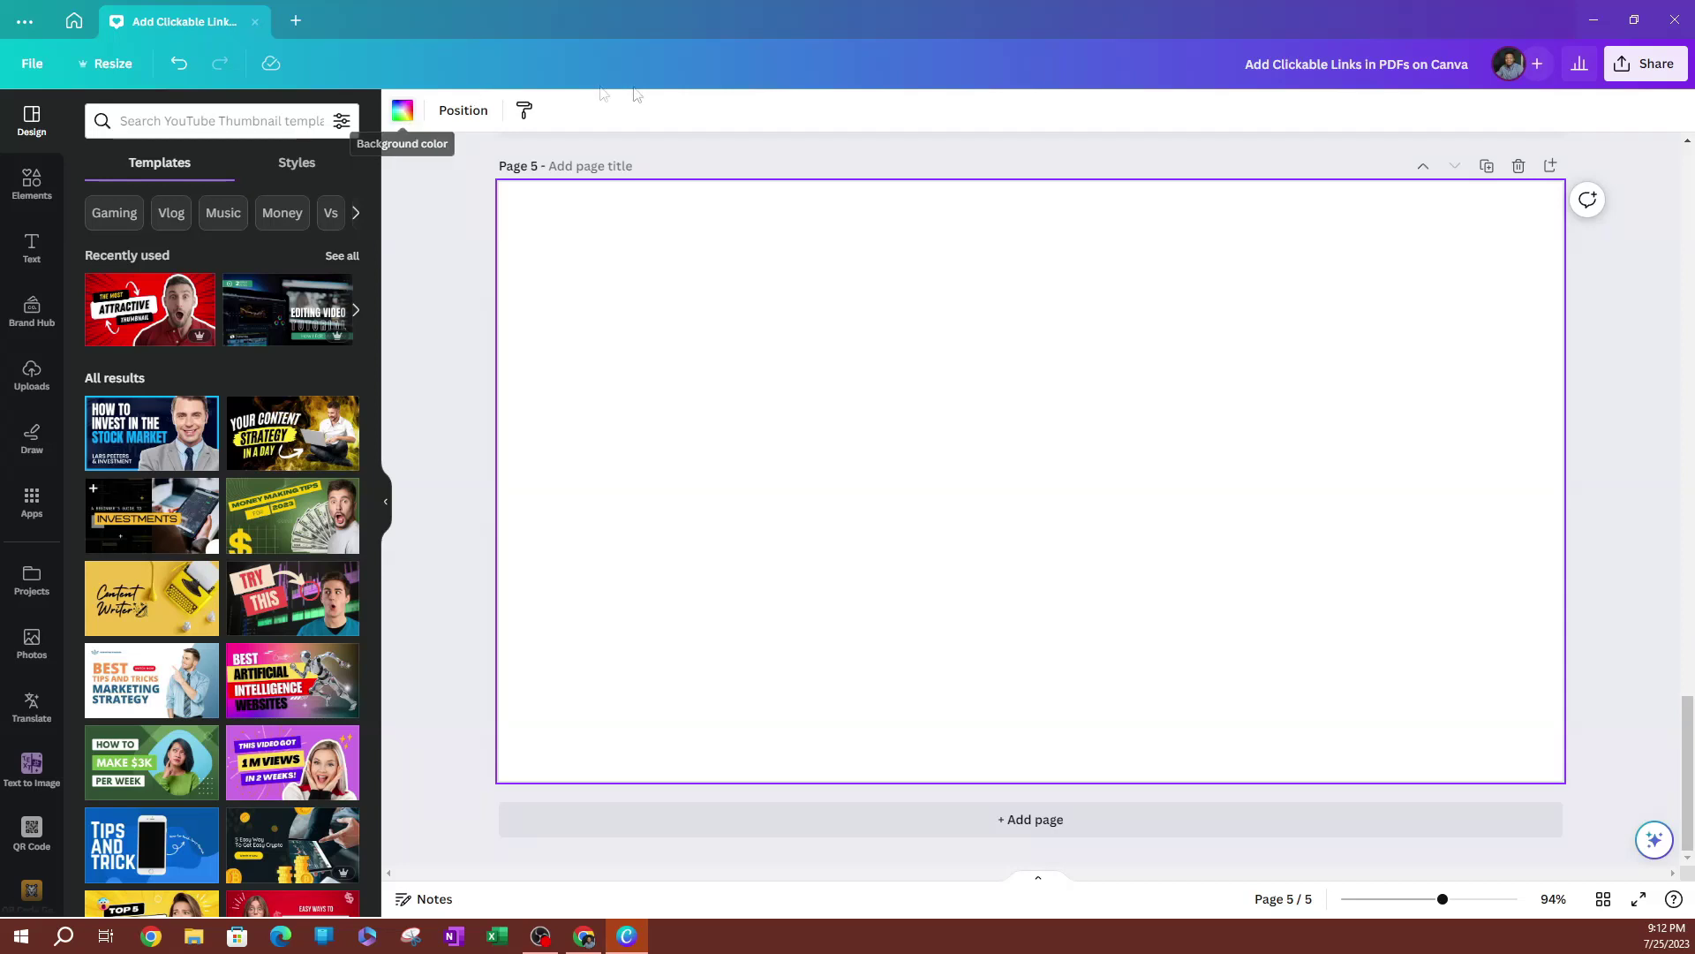
Step: Start a new custom page background colour from white and switch it to a gradient fill
left_click(403, 114)
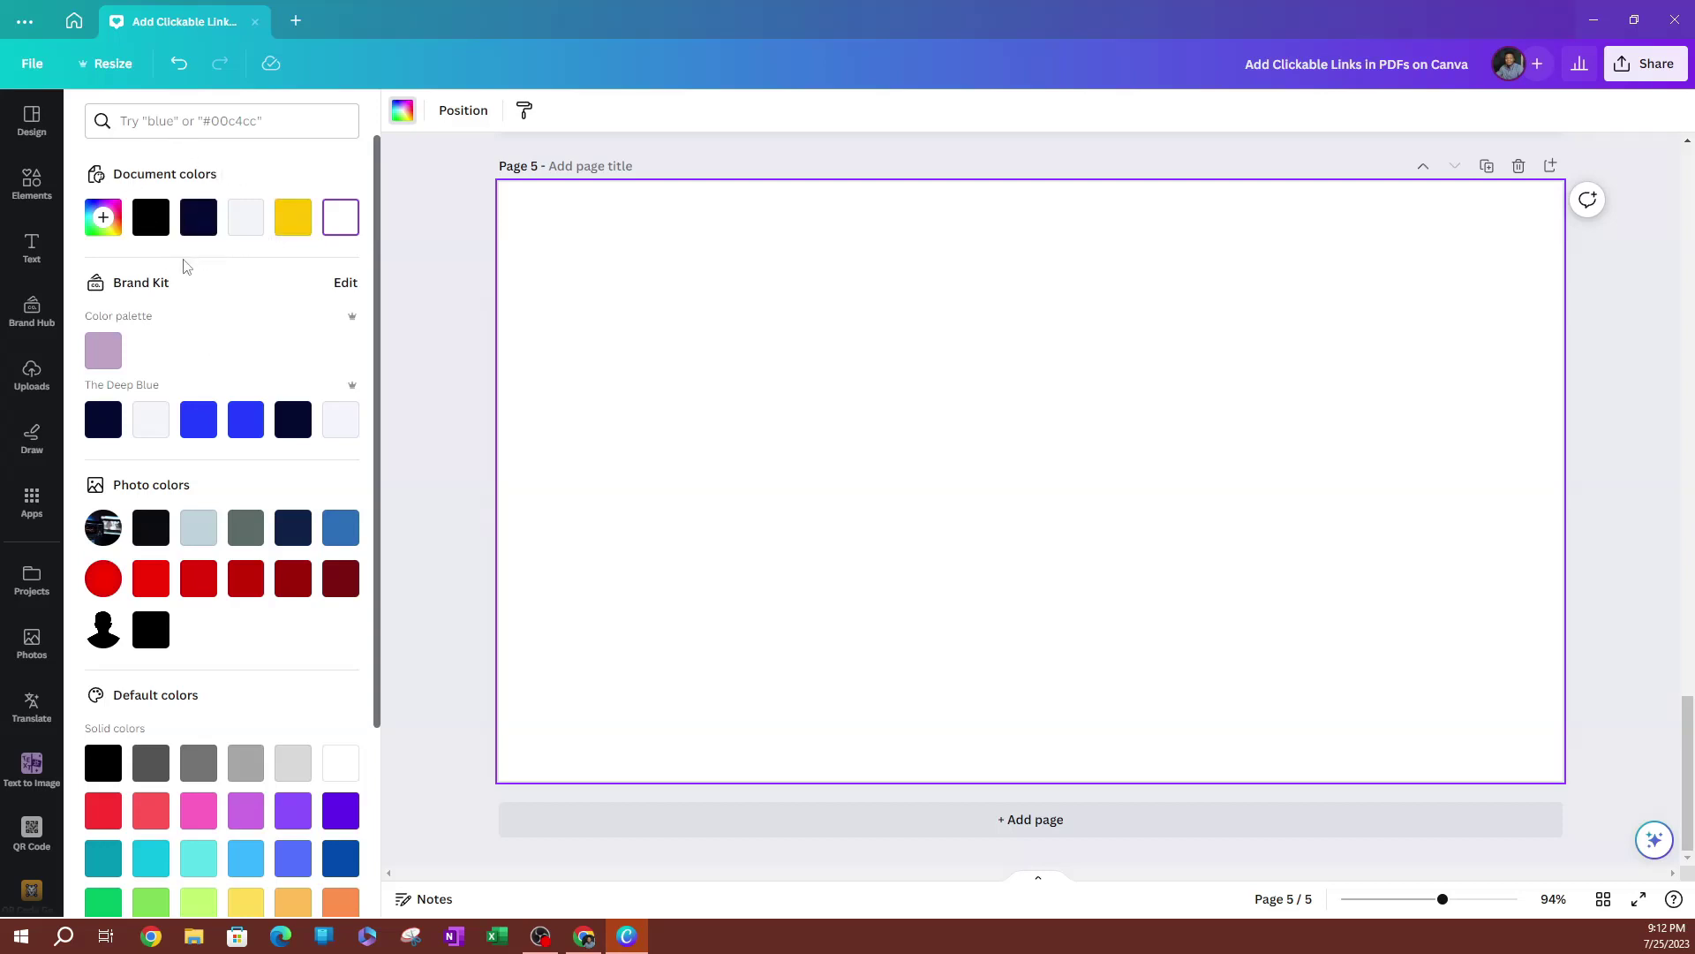
left_click(104, 220)
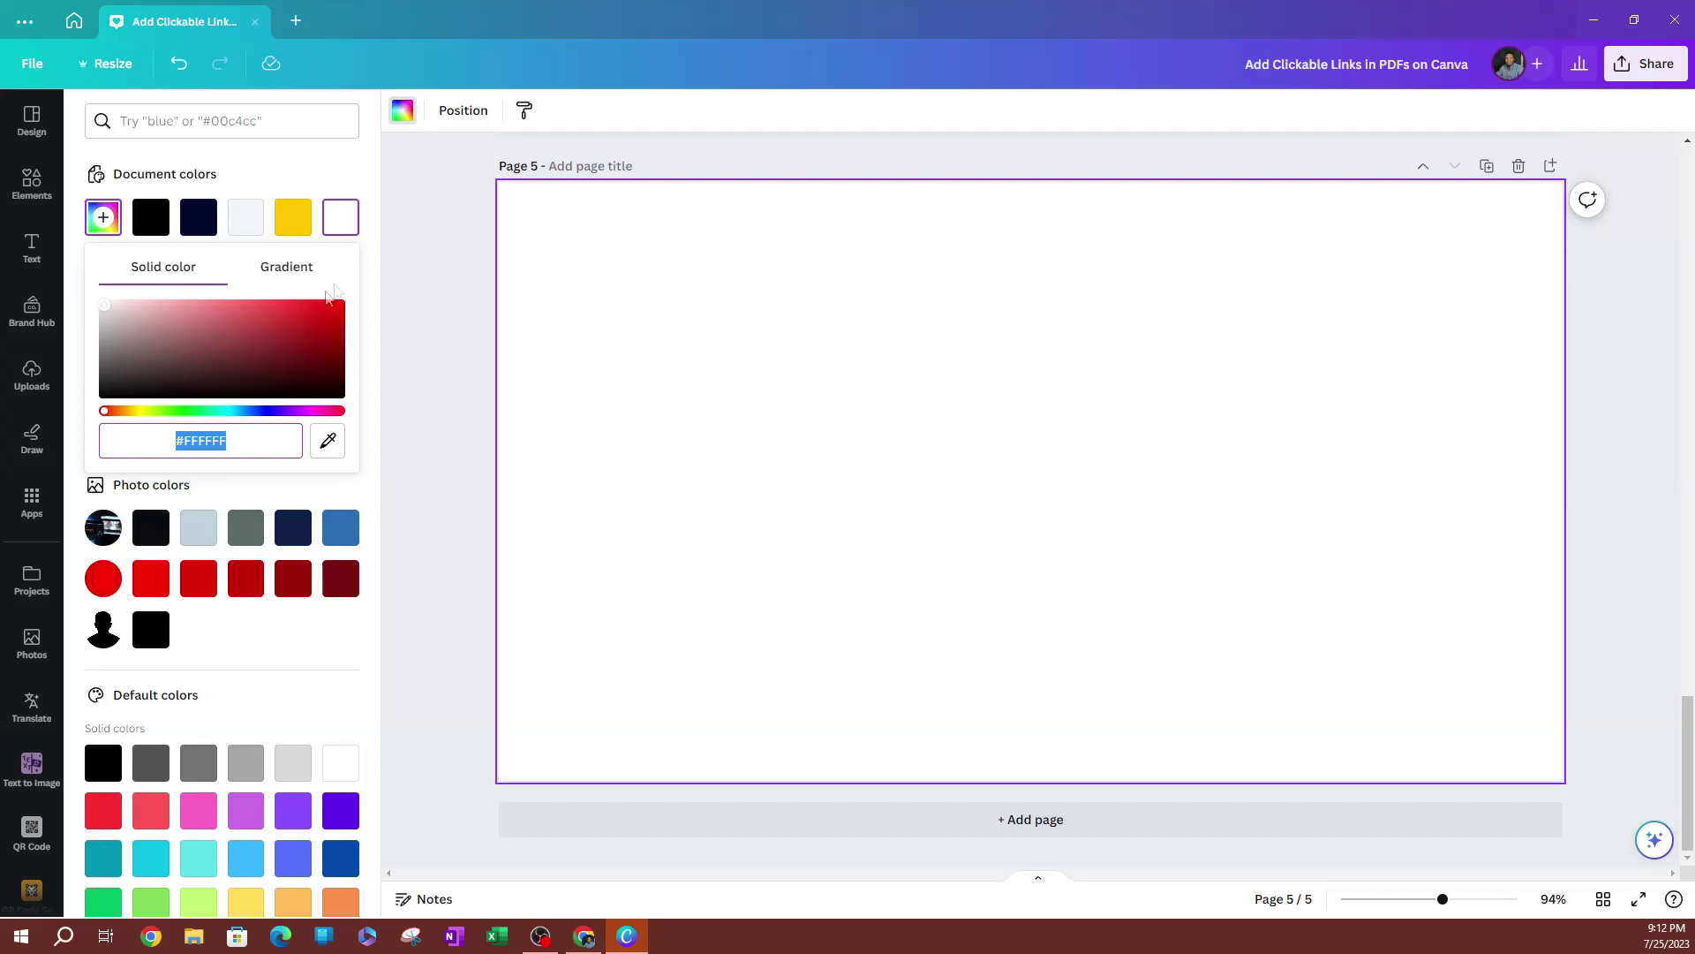
left_click(295, 273)
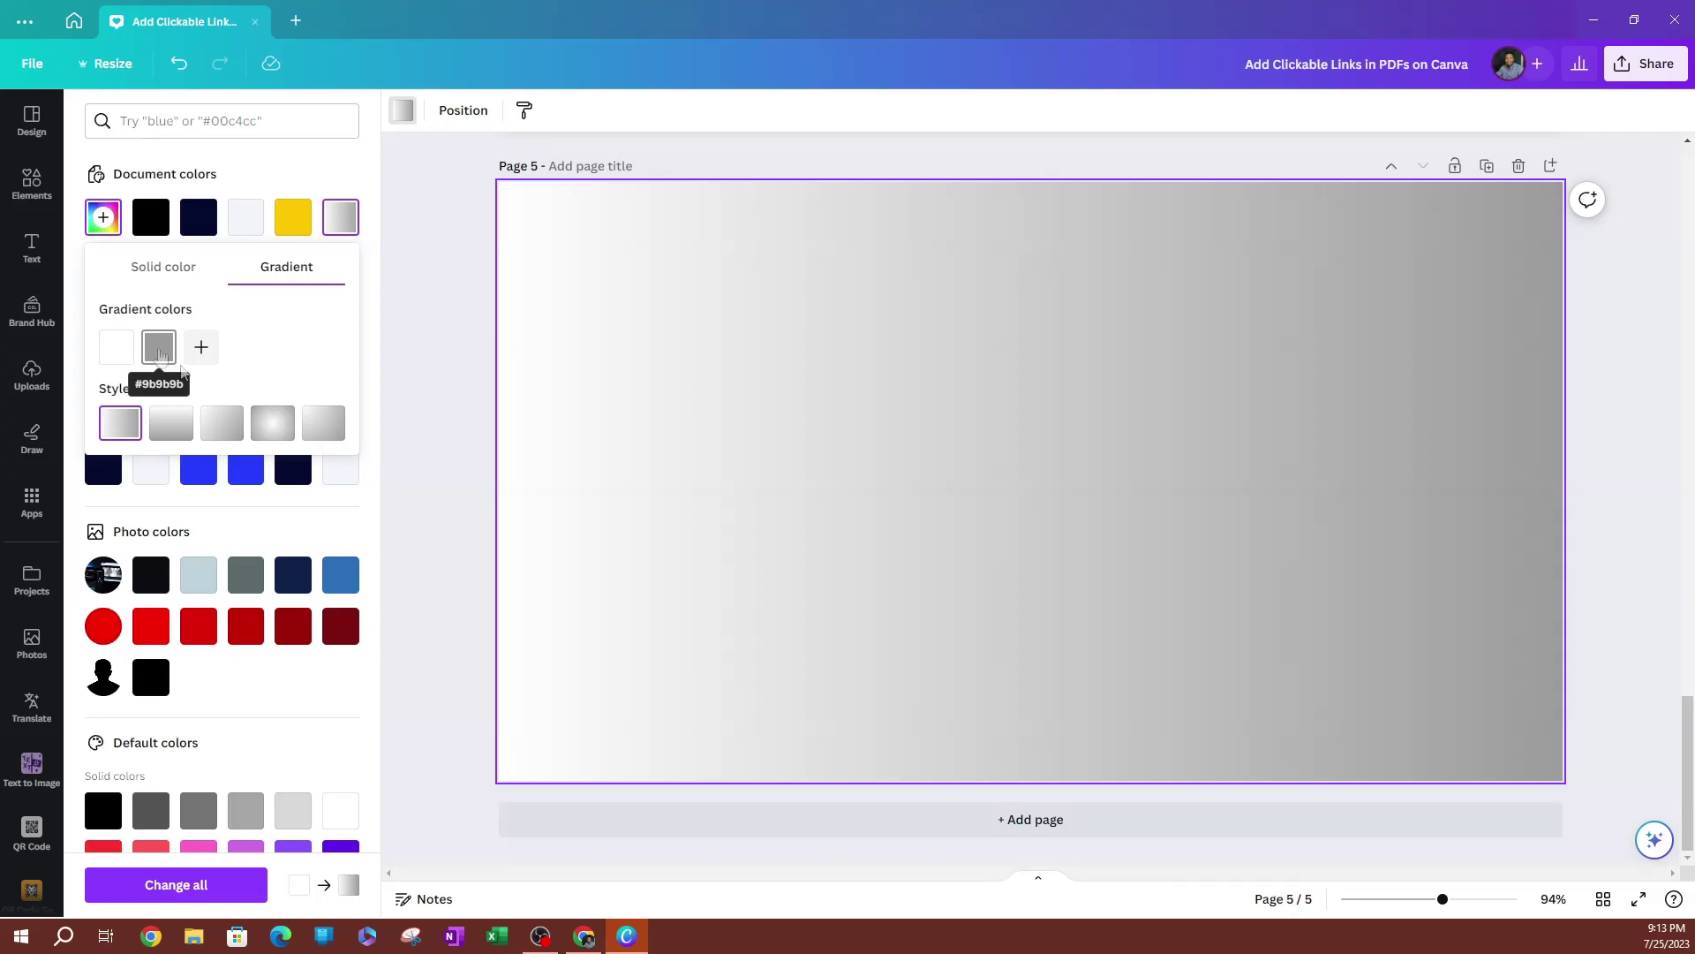
Step: Add third and fourth gradient stops, then delete both, leaving only white and grey
left_click(120, 361)
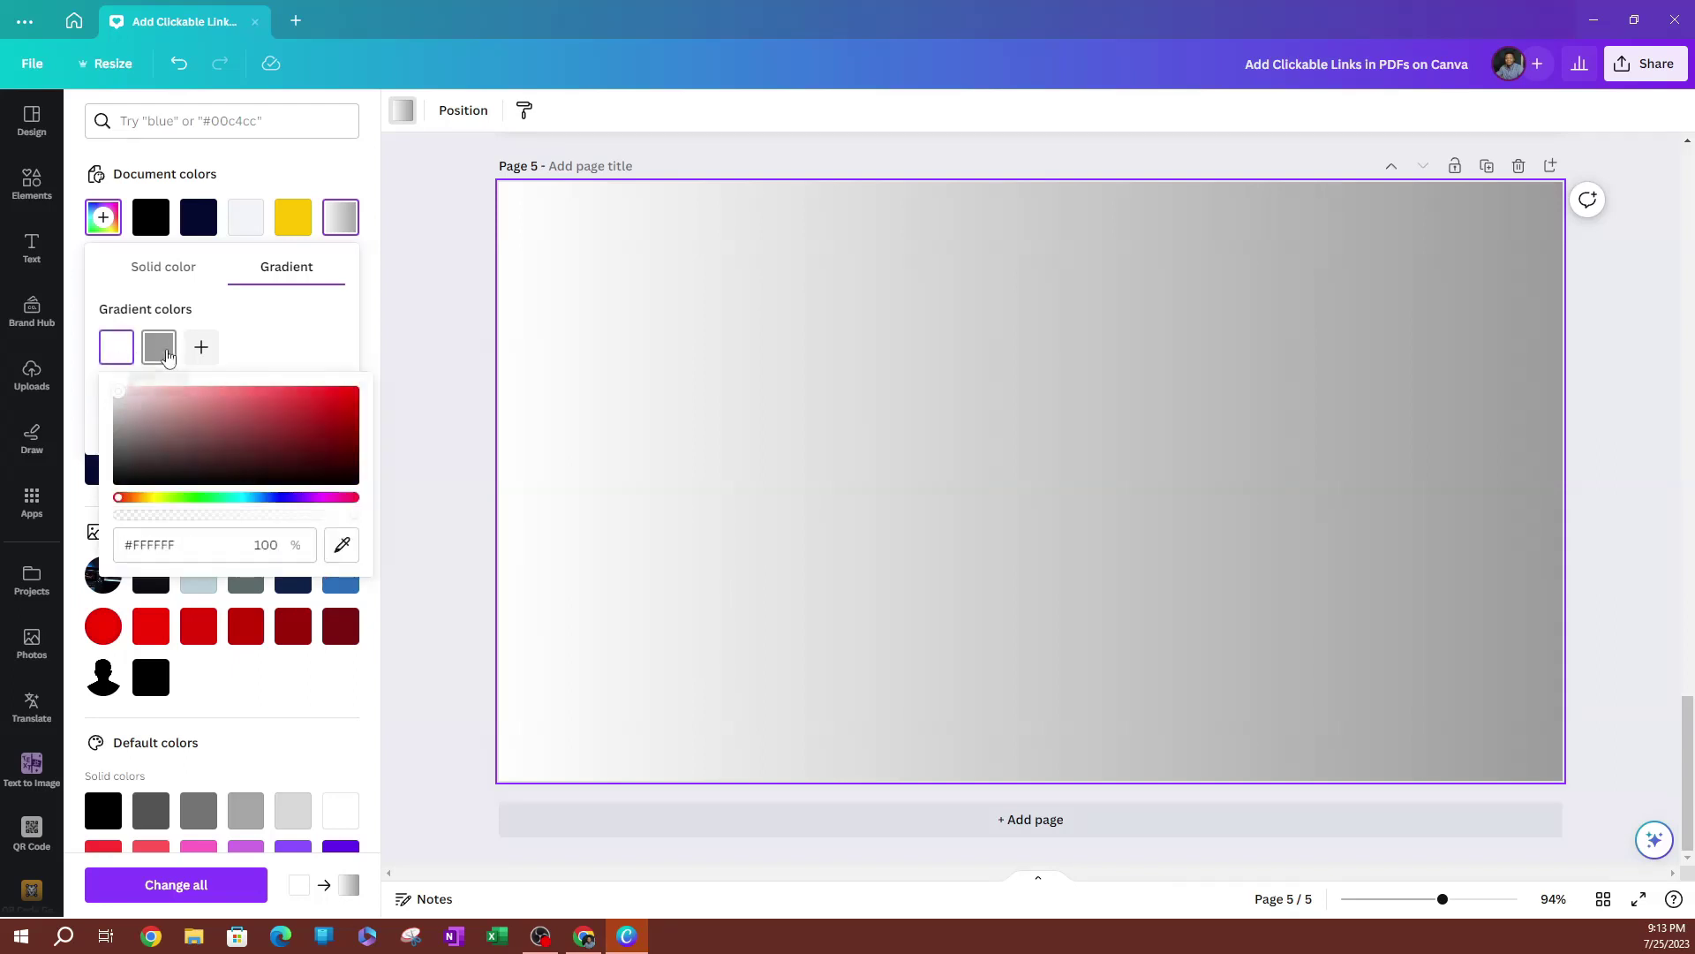
left_click(120, 351)
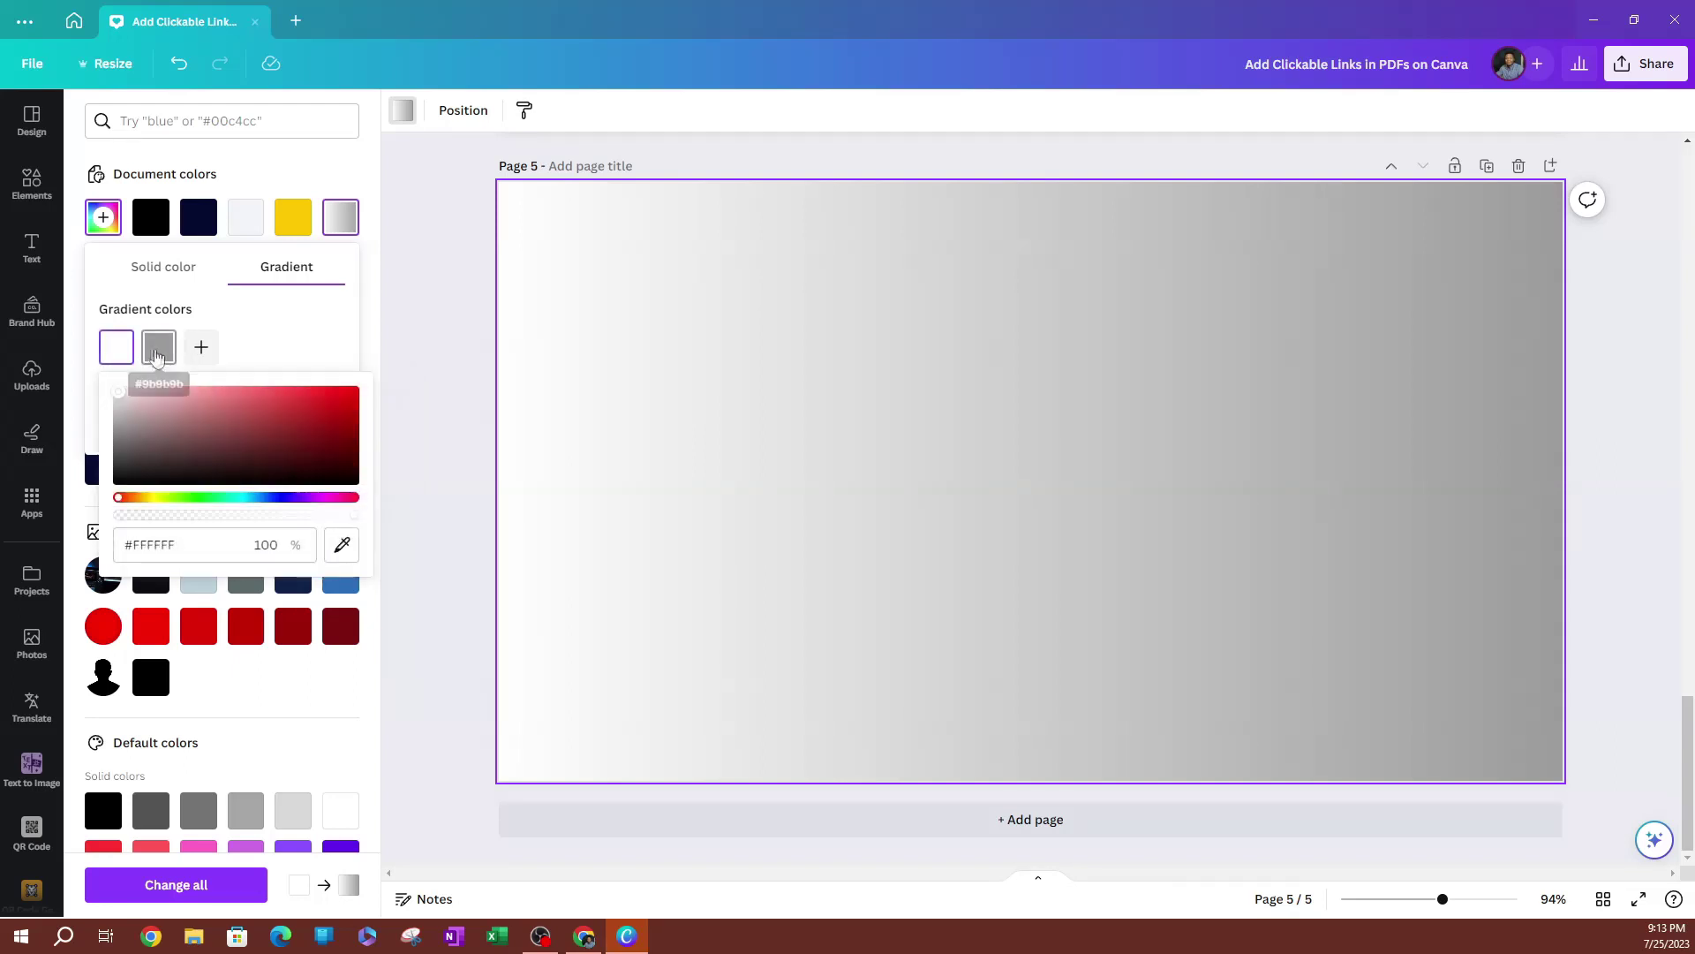
left_click(158, 347)
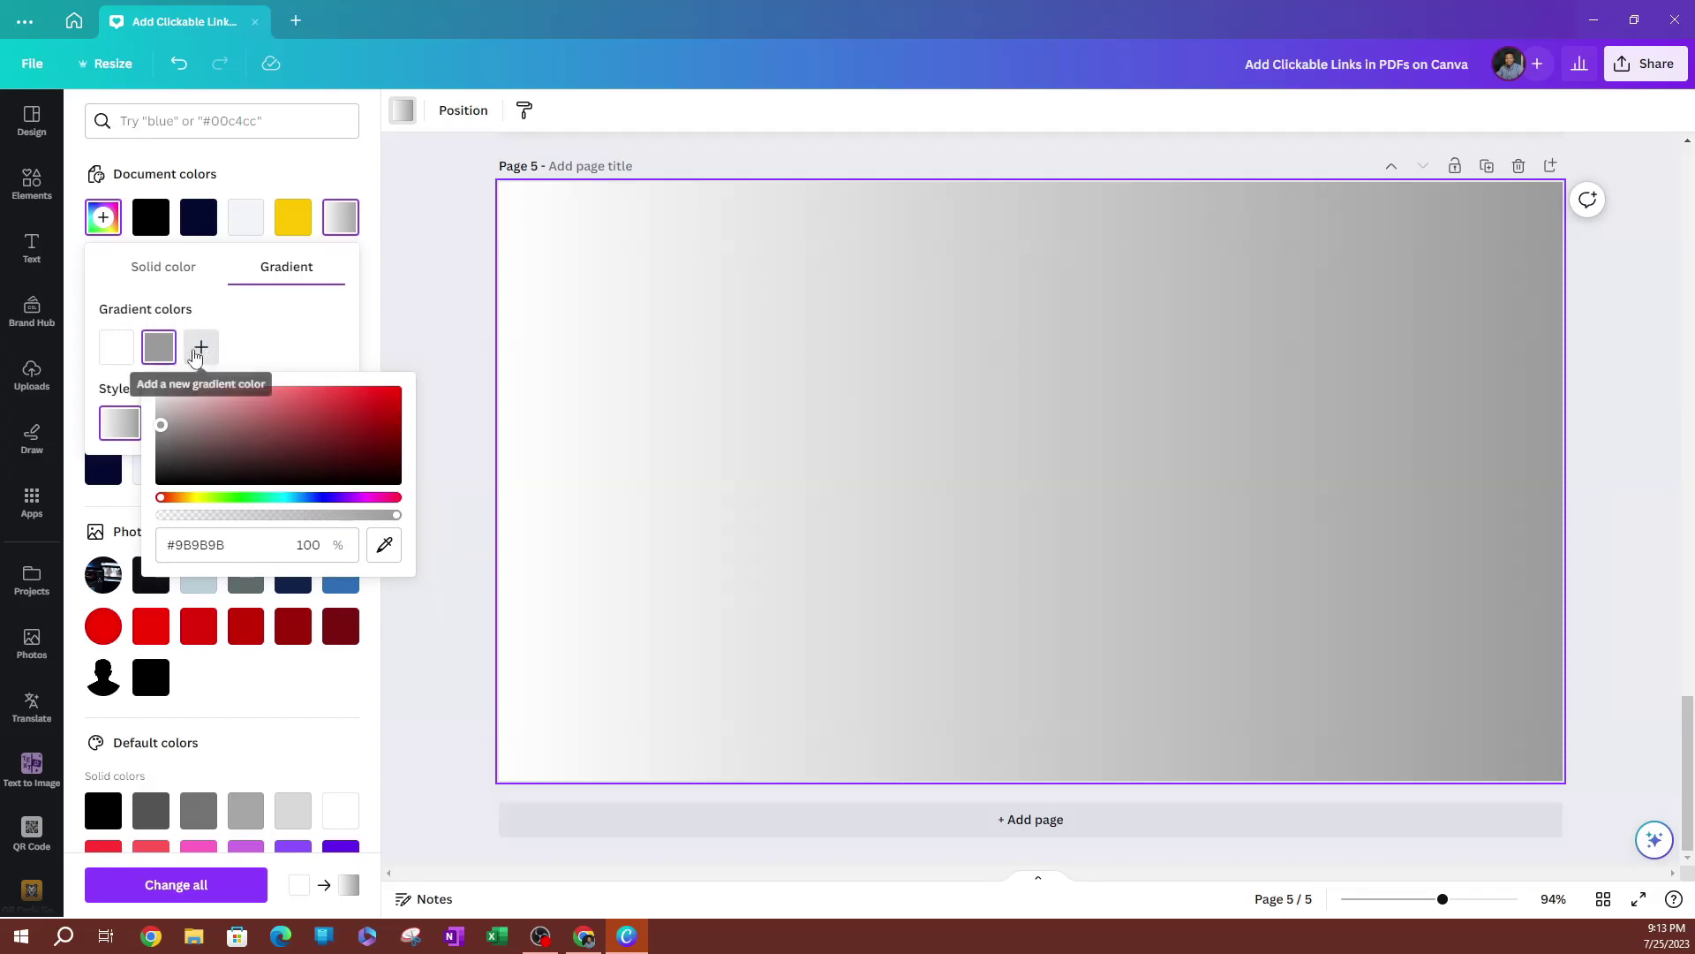
left_click(201, 355)
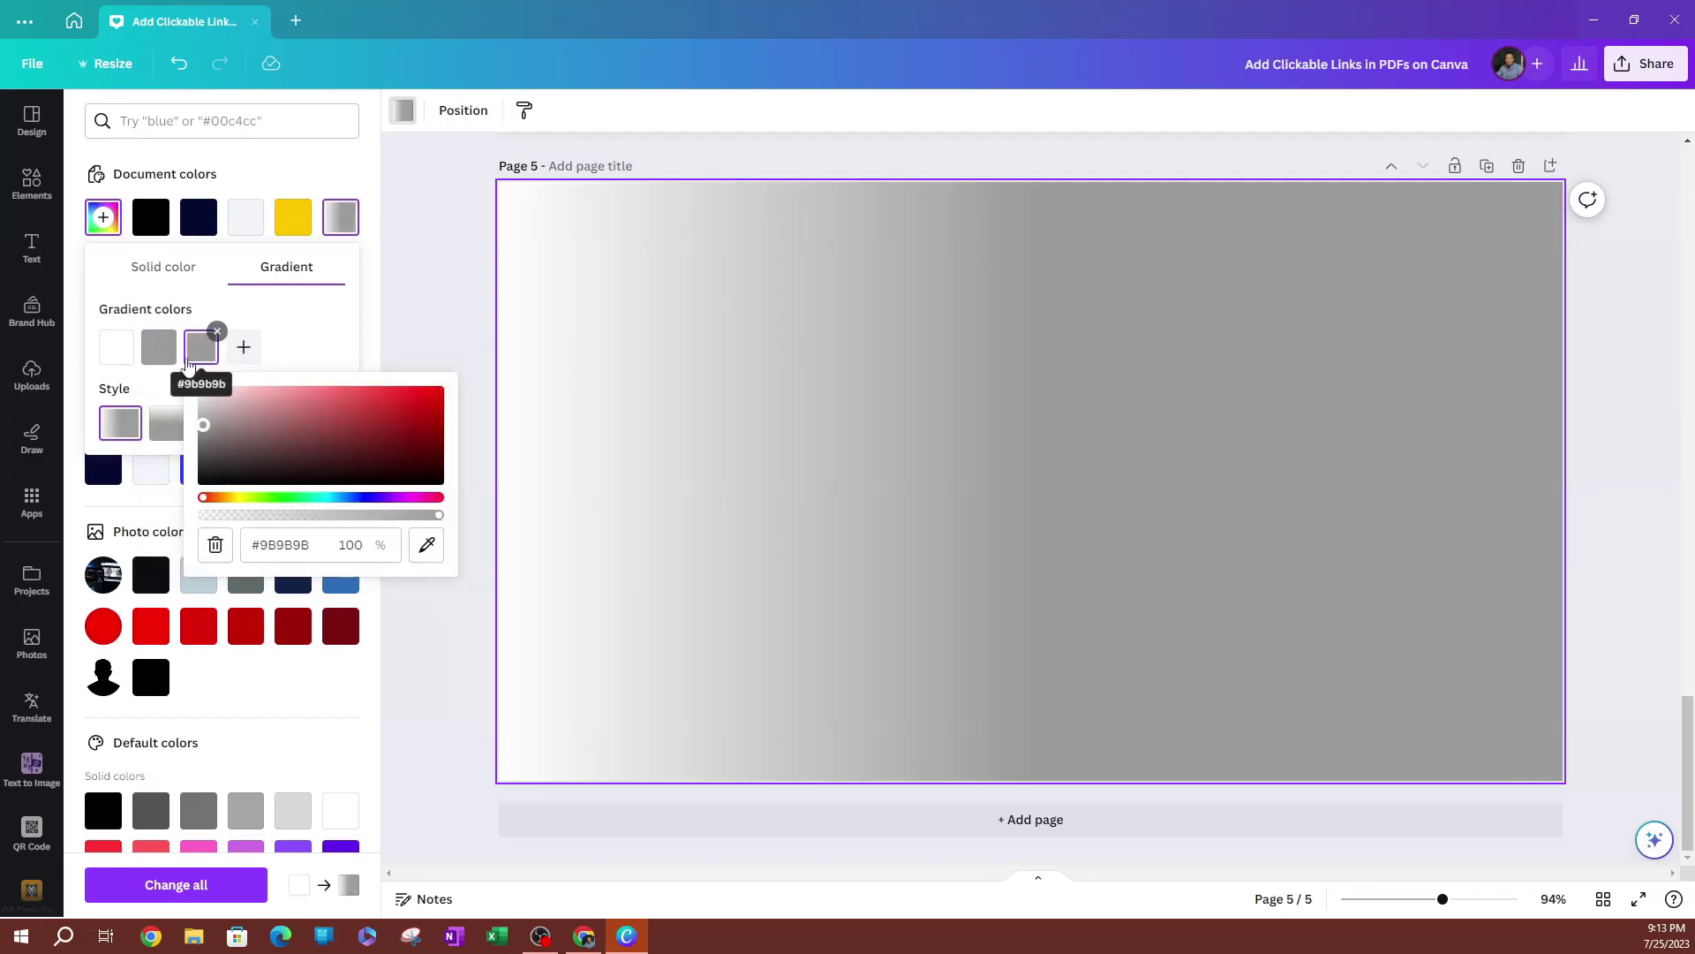
left_click(243, 347)
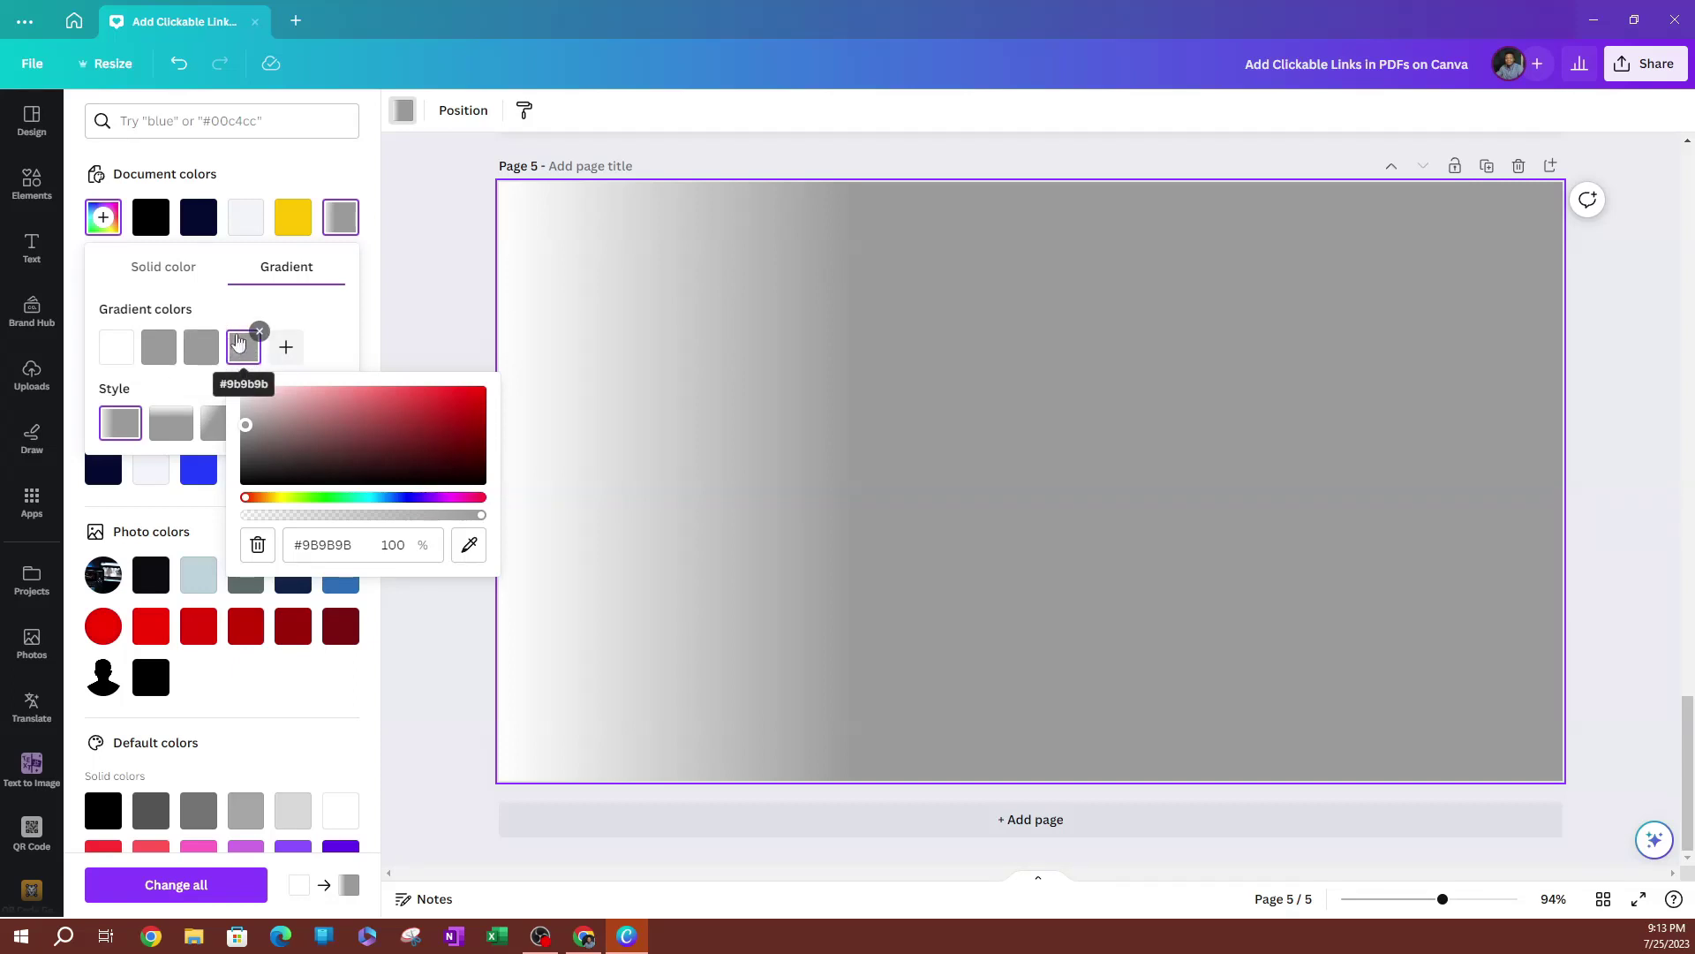
left_click(259, 331)
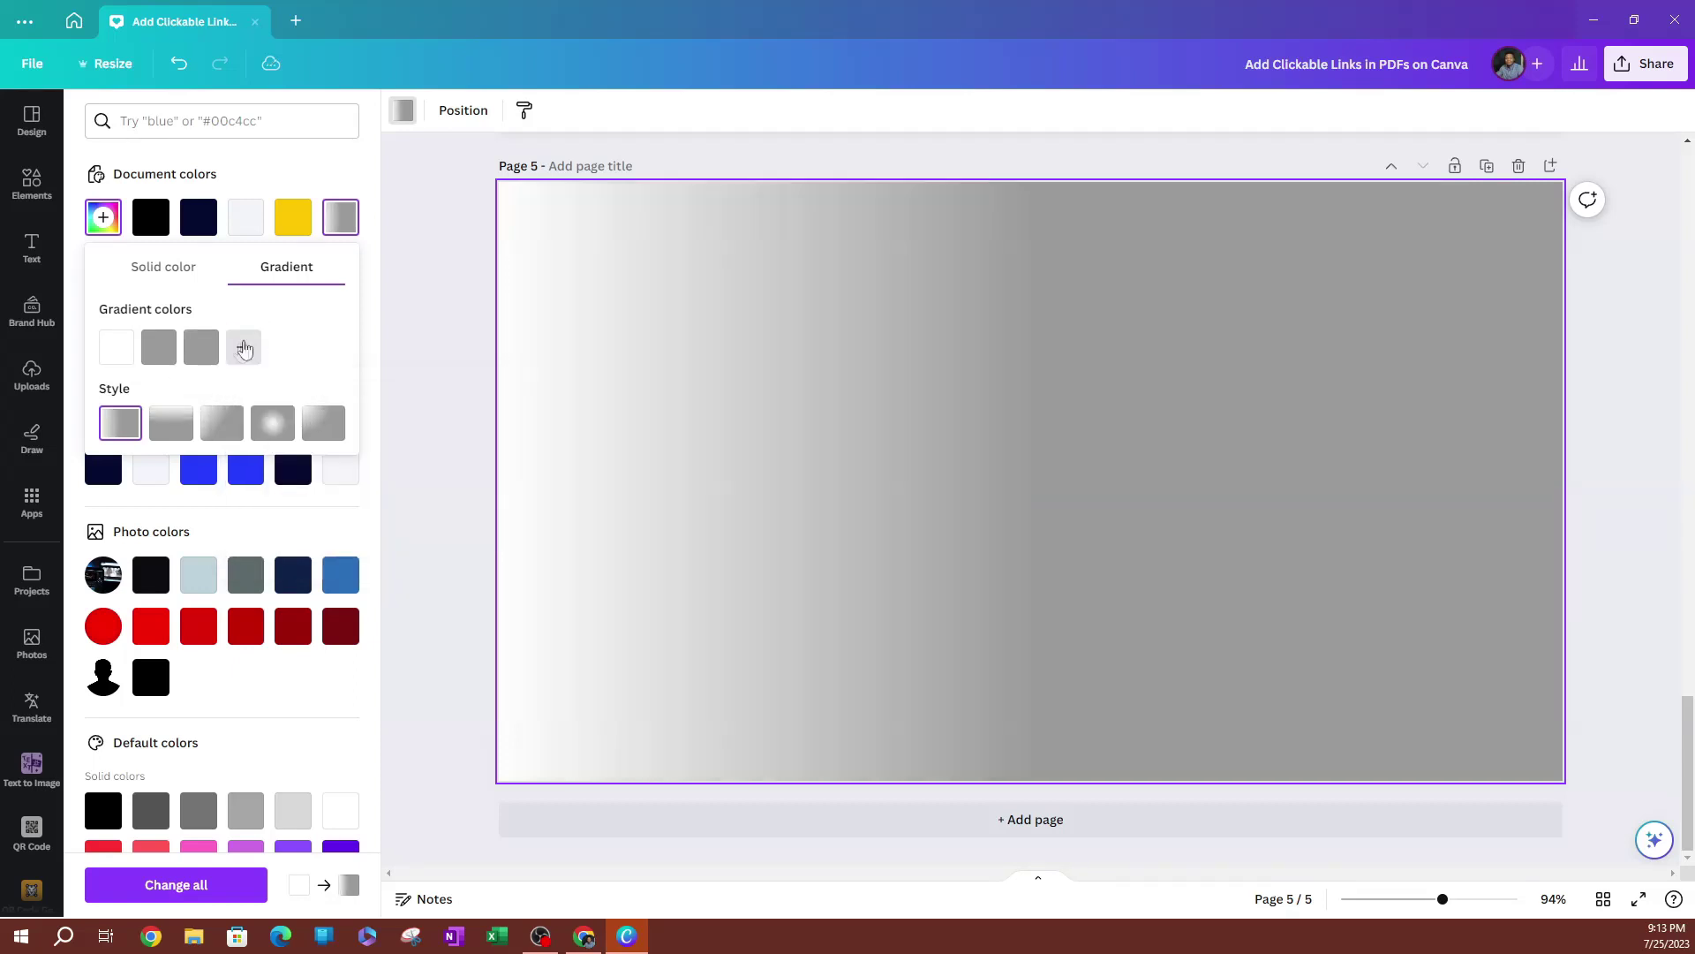
left_click(216, 333)
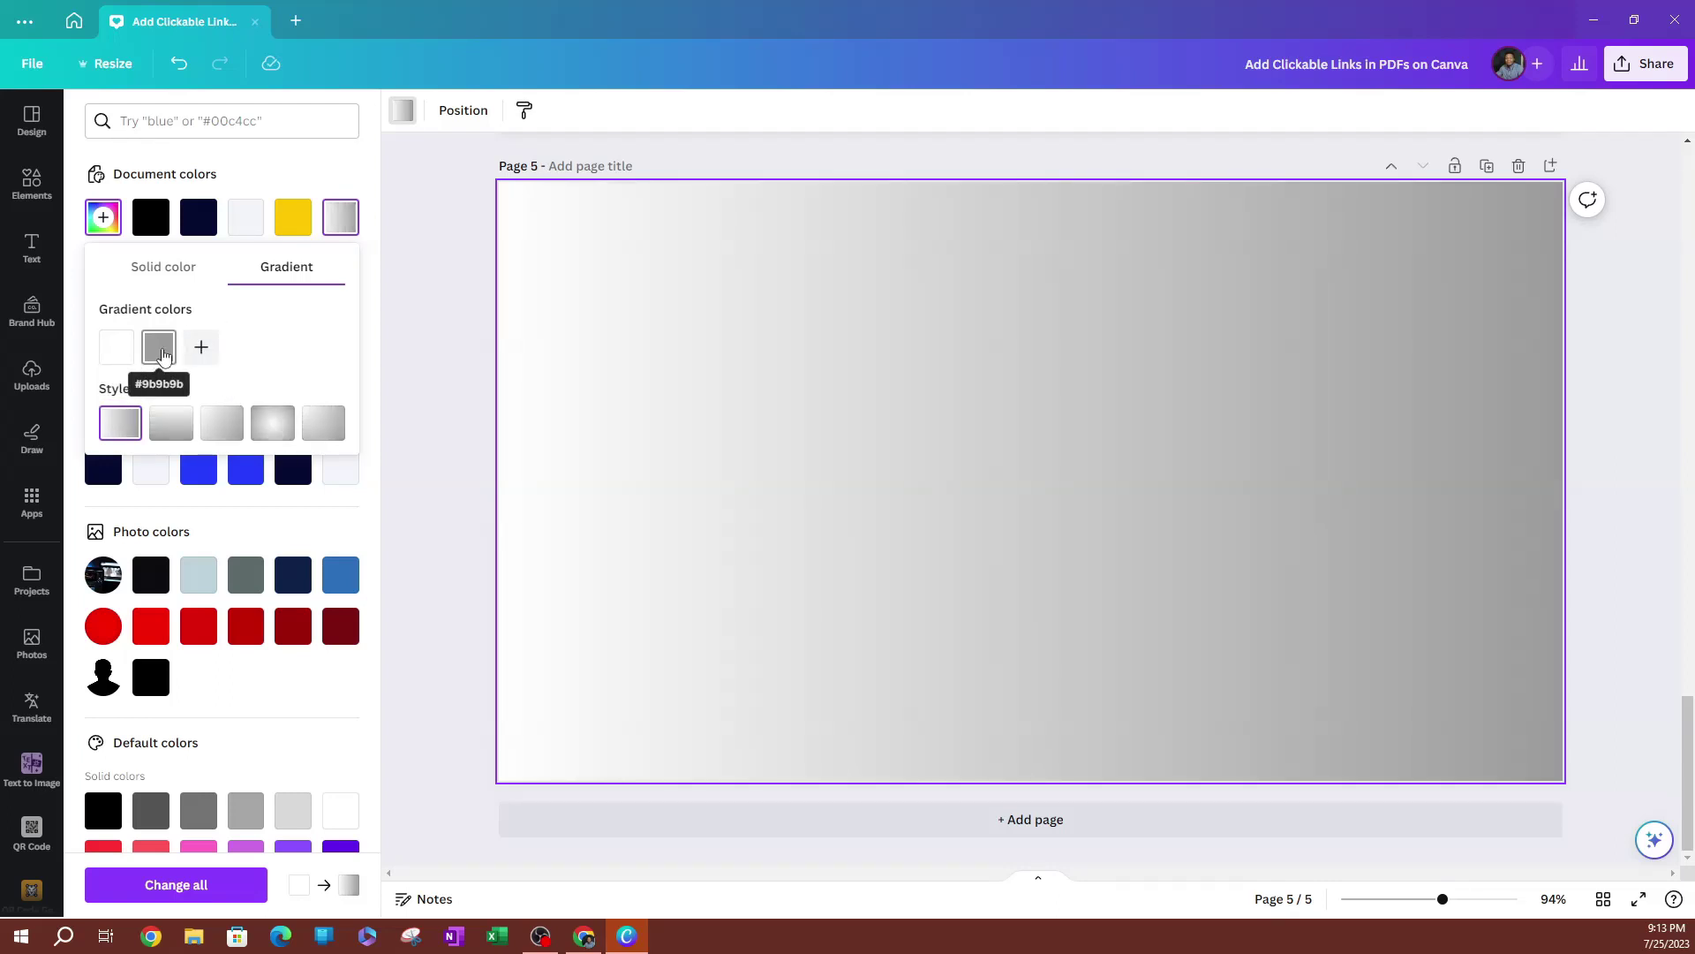
Step: Recolour the grey gradient stop to cyan #00FFF7, adjusting its hue and opacity
left_click(162, 353)
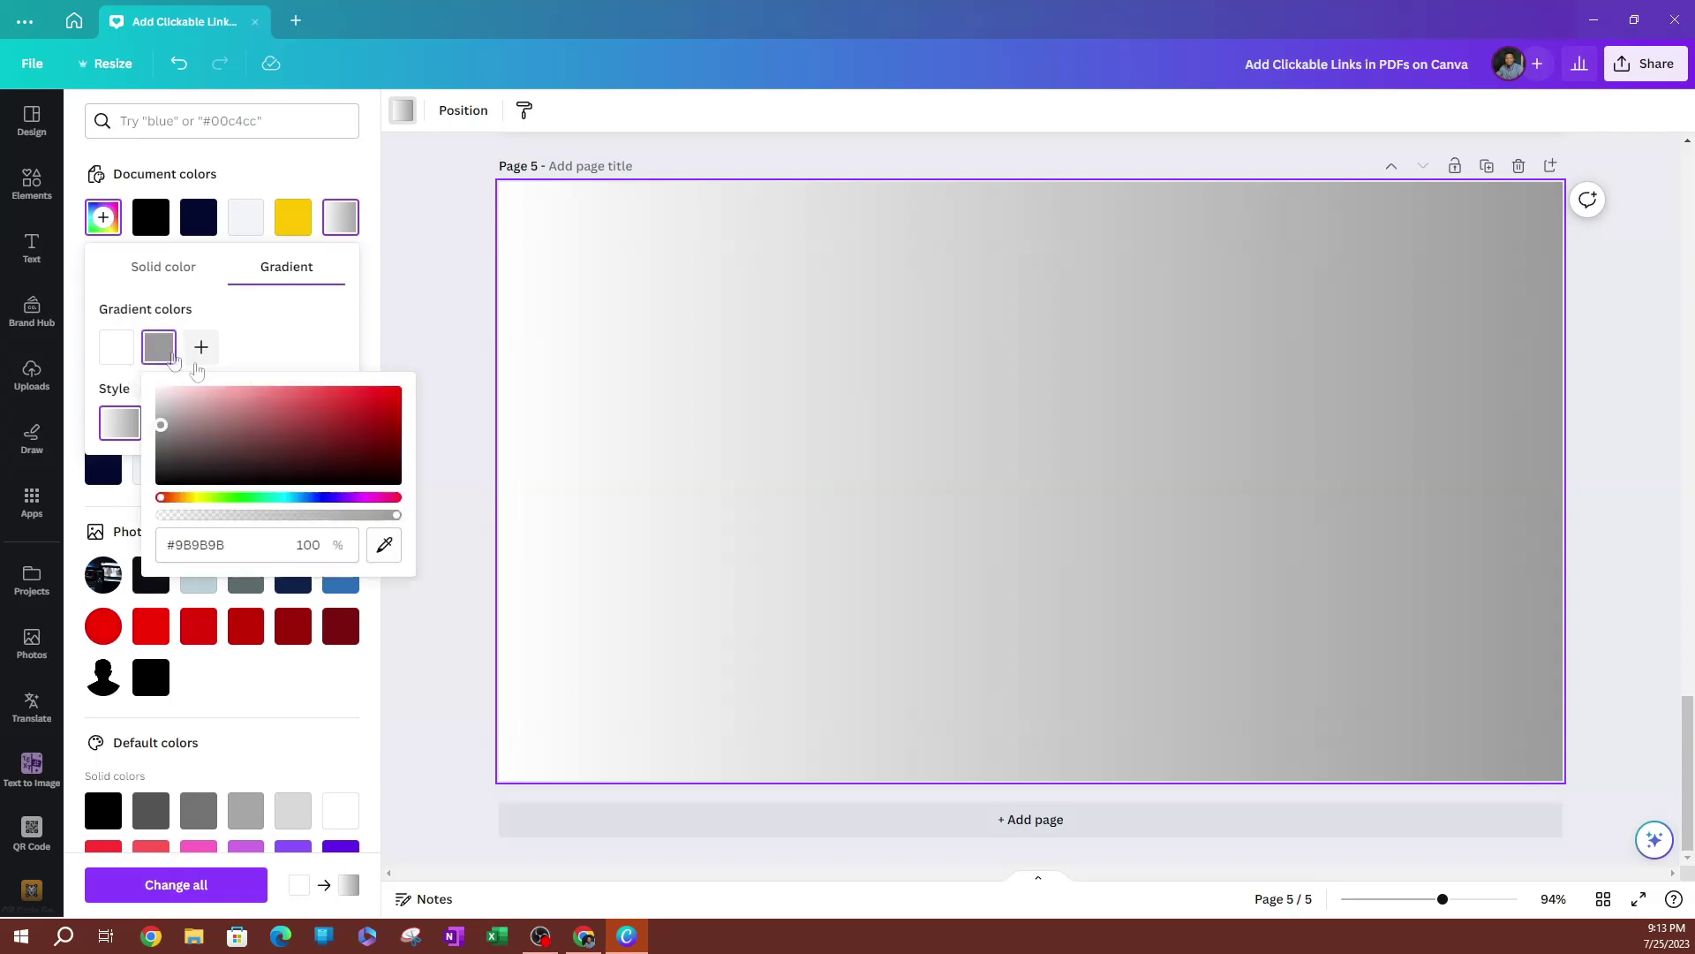
left_click_drag(232, 500, 433, 382)
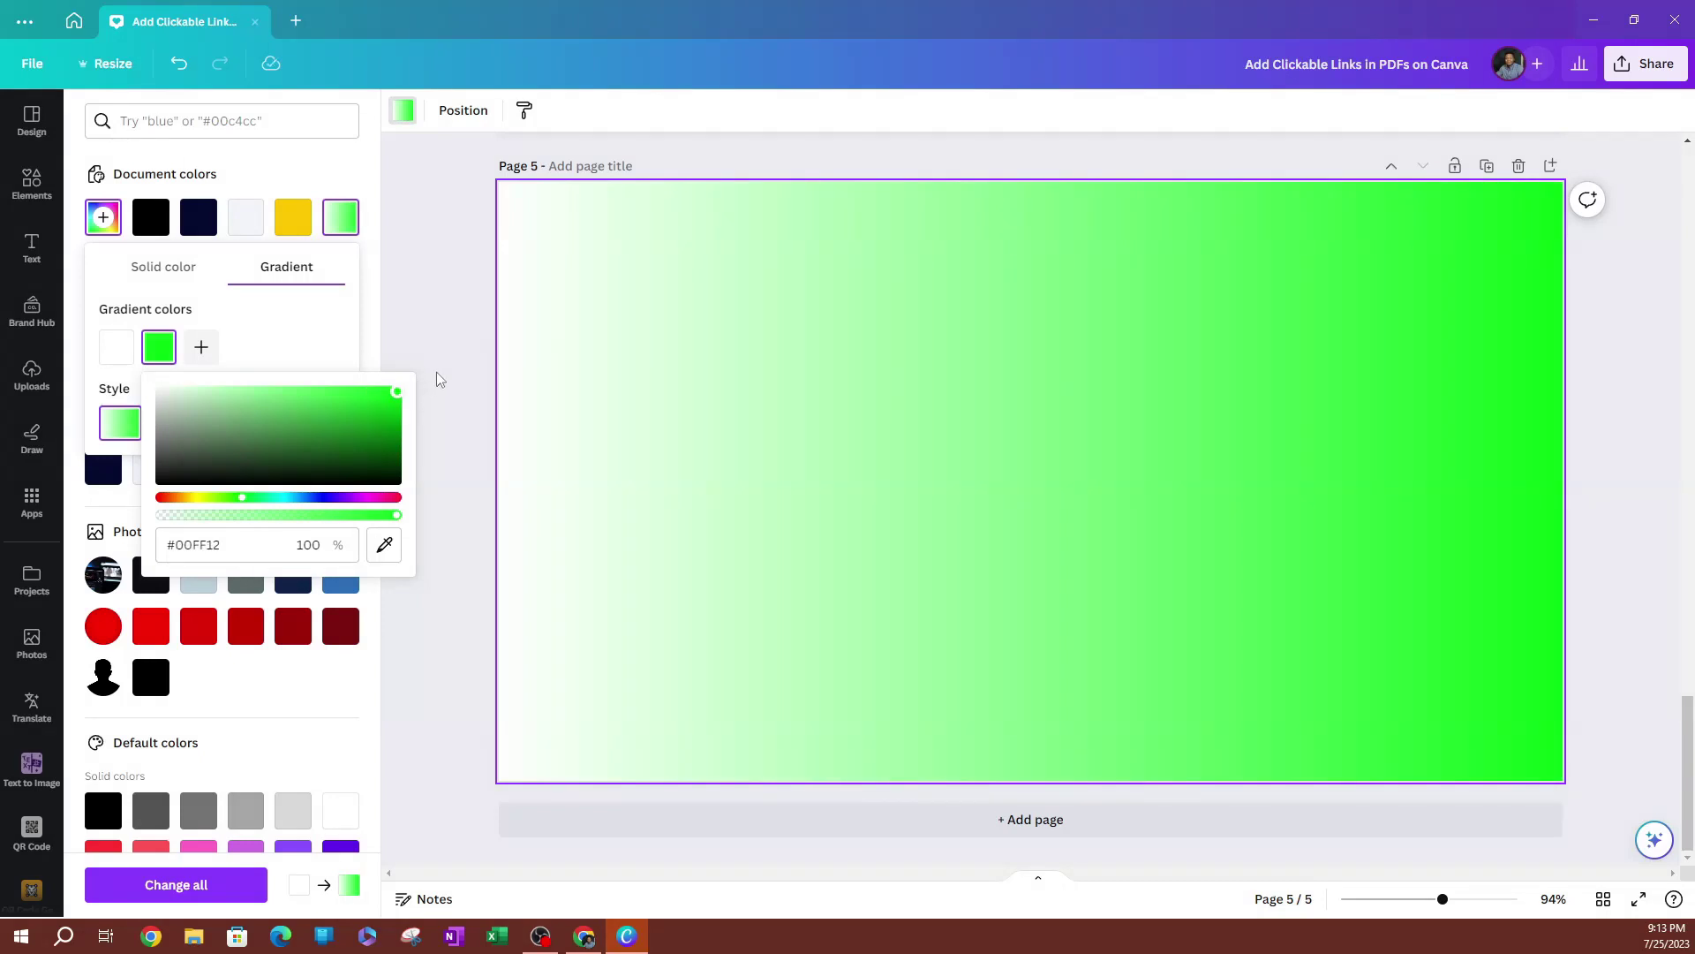
mouse_move(243, 498)
left_mouse_down()
mouse_move(299, 495)
mouse_move(283, 491)
left_mouse_up()
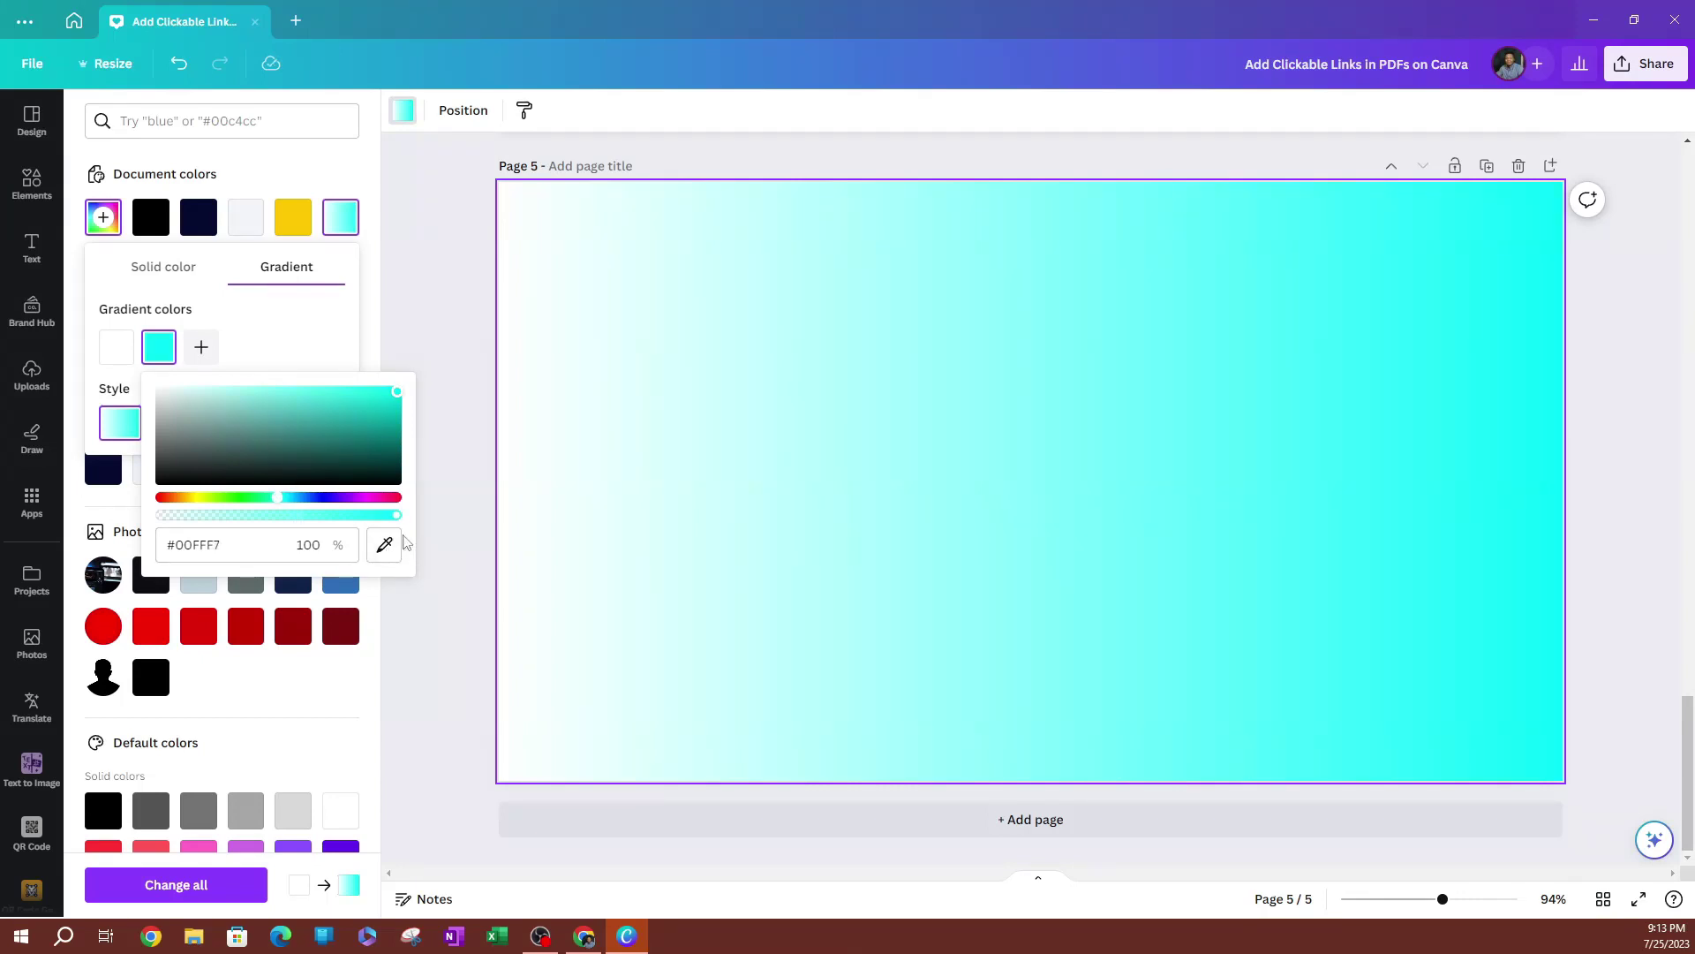
mouse_move(393, 515)
left_mouse_down()
mouse_move(157, 515)
mouse_move(447, 533)
left_mouse_up()
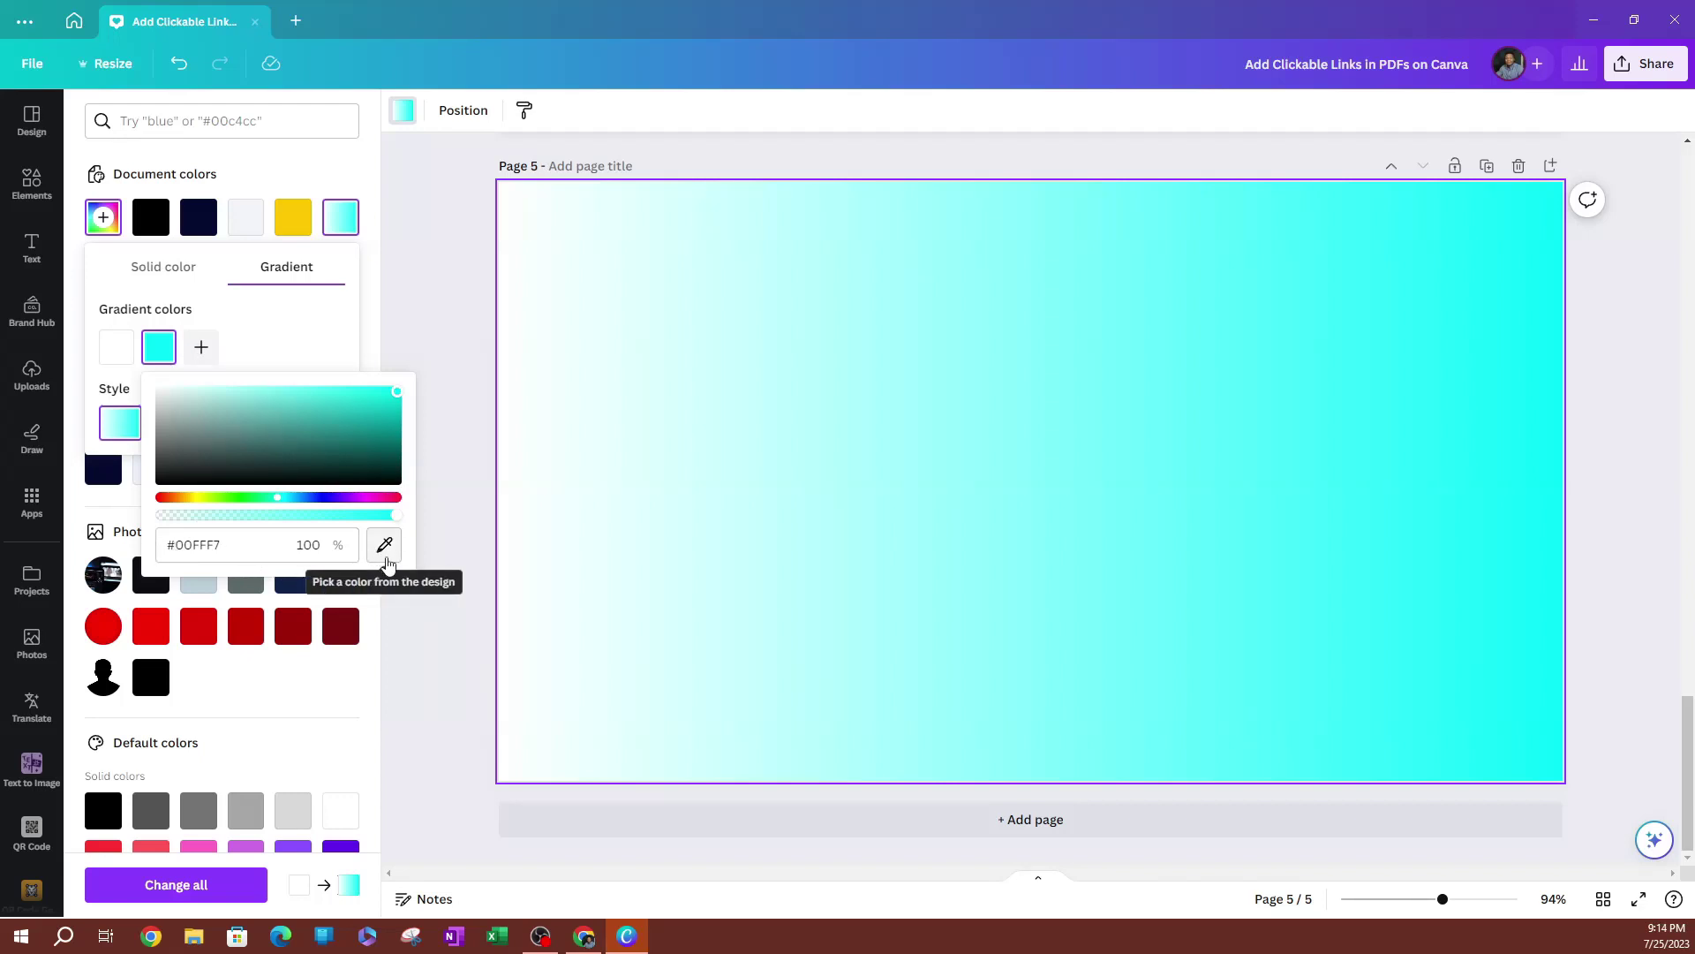
left_click(264, 321)
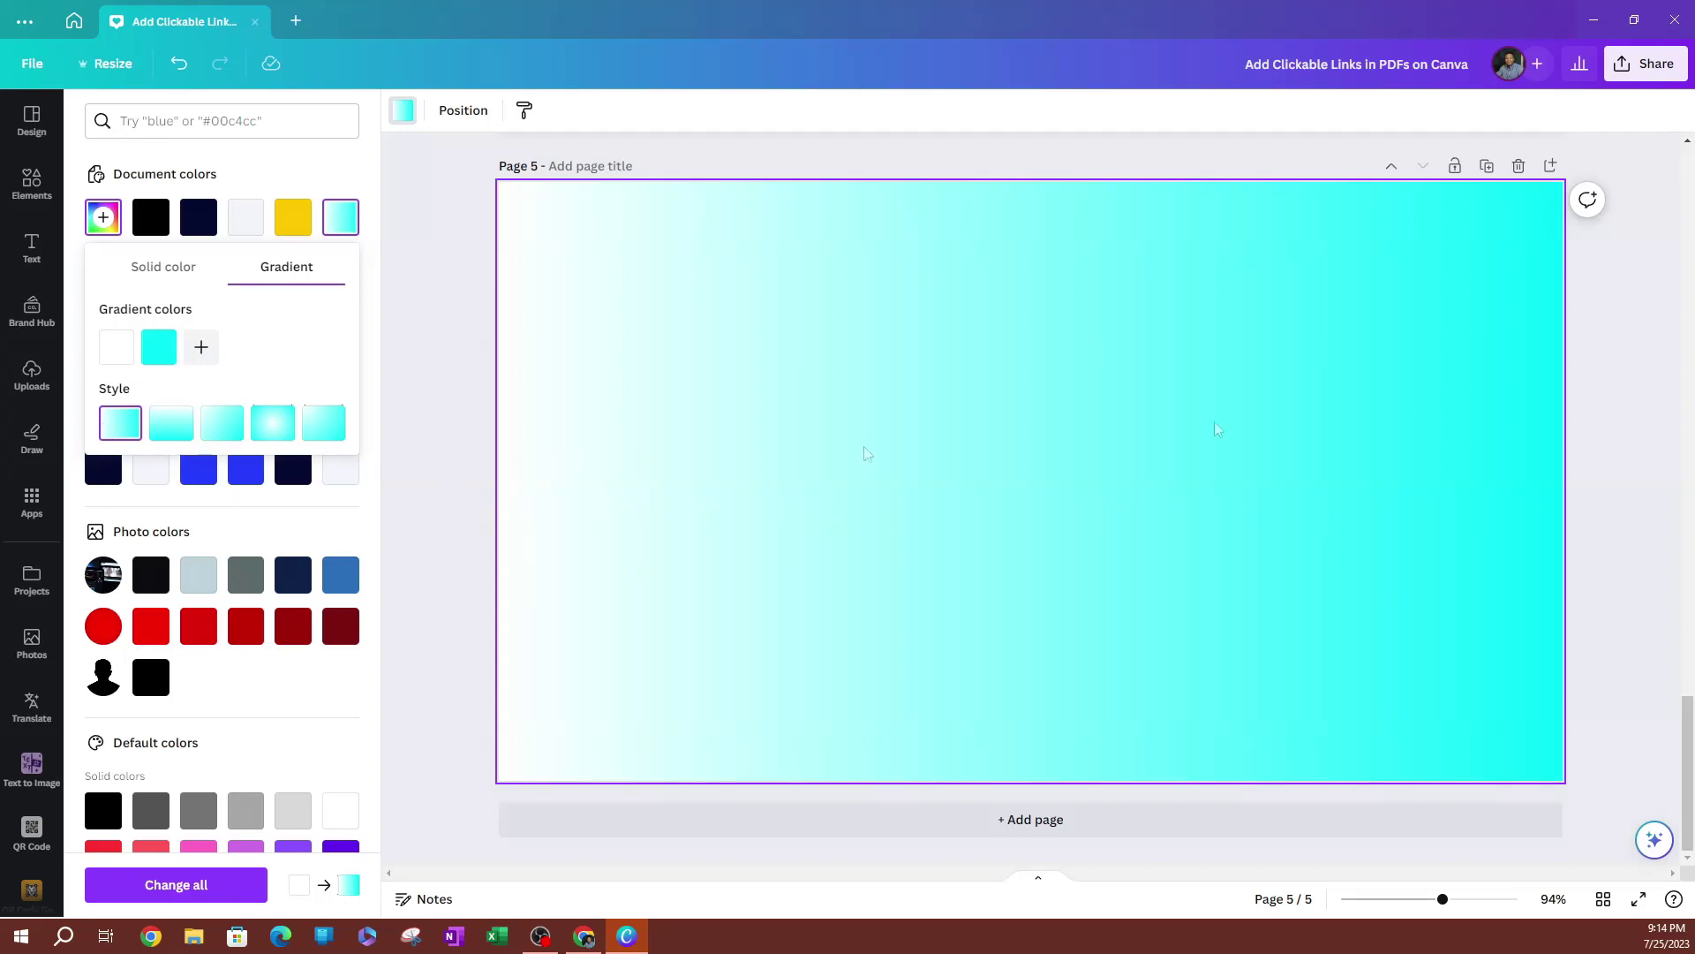
Step: Try the vertical, diagonal, radial and corner gradient styles, settling on left-to-right linear
left_click(169, 436)
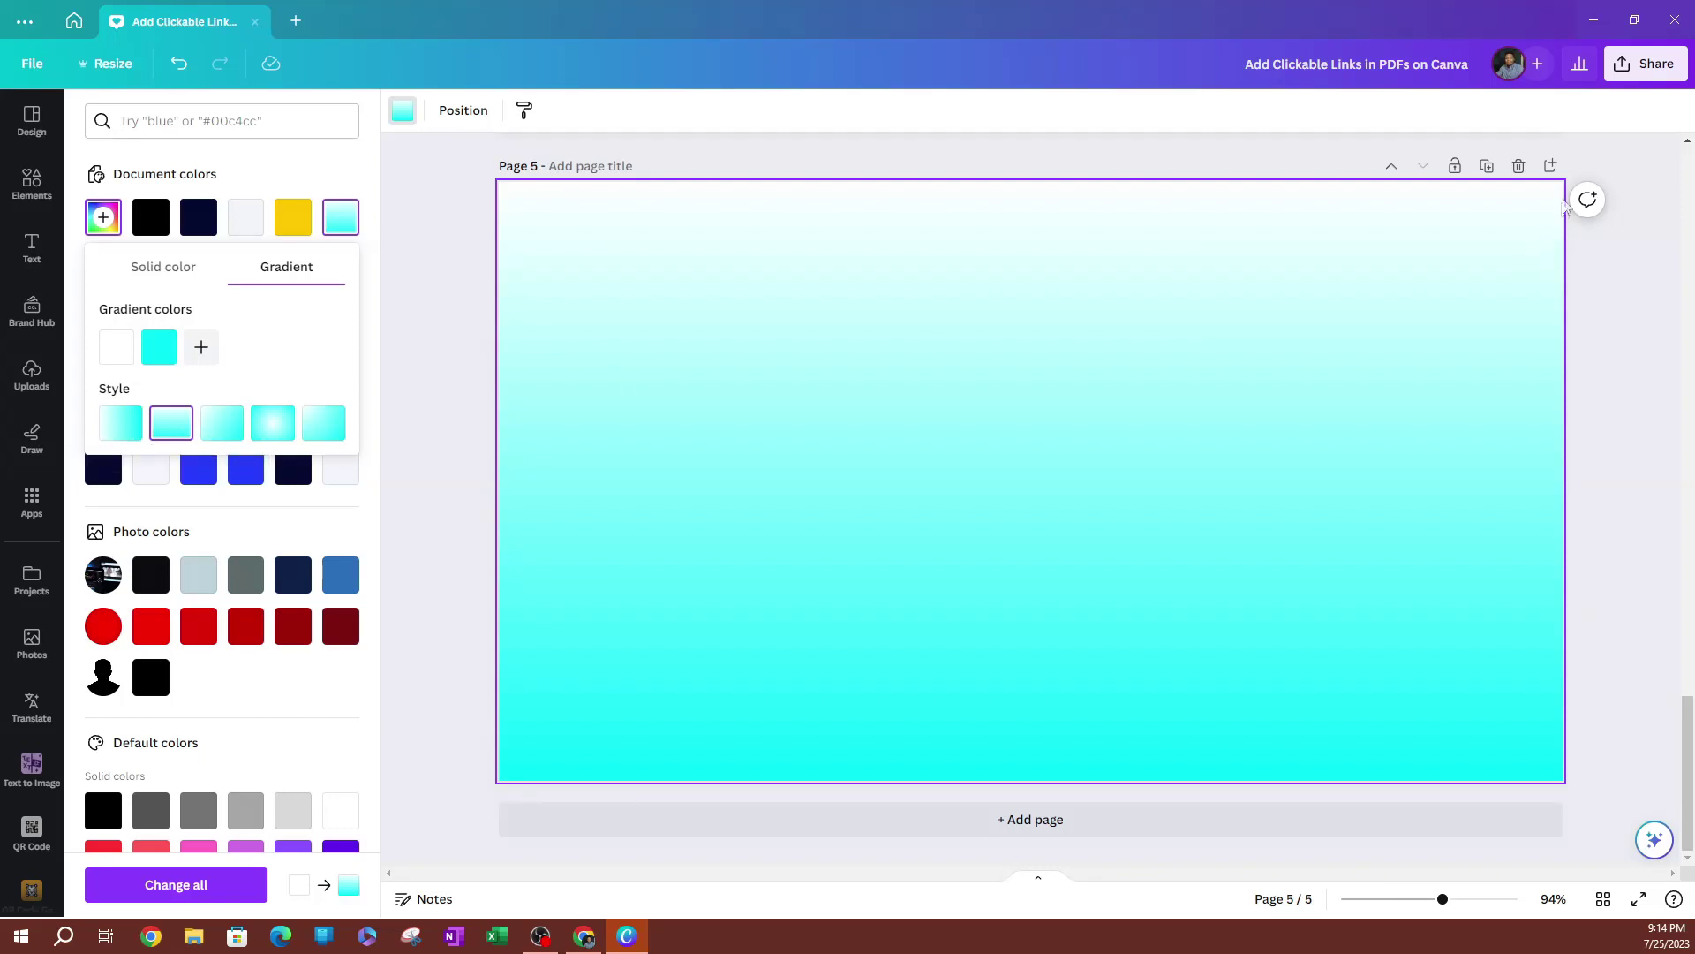
left_click(220, 424)
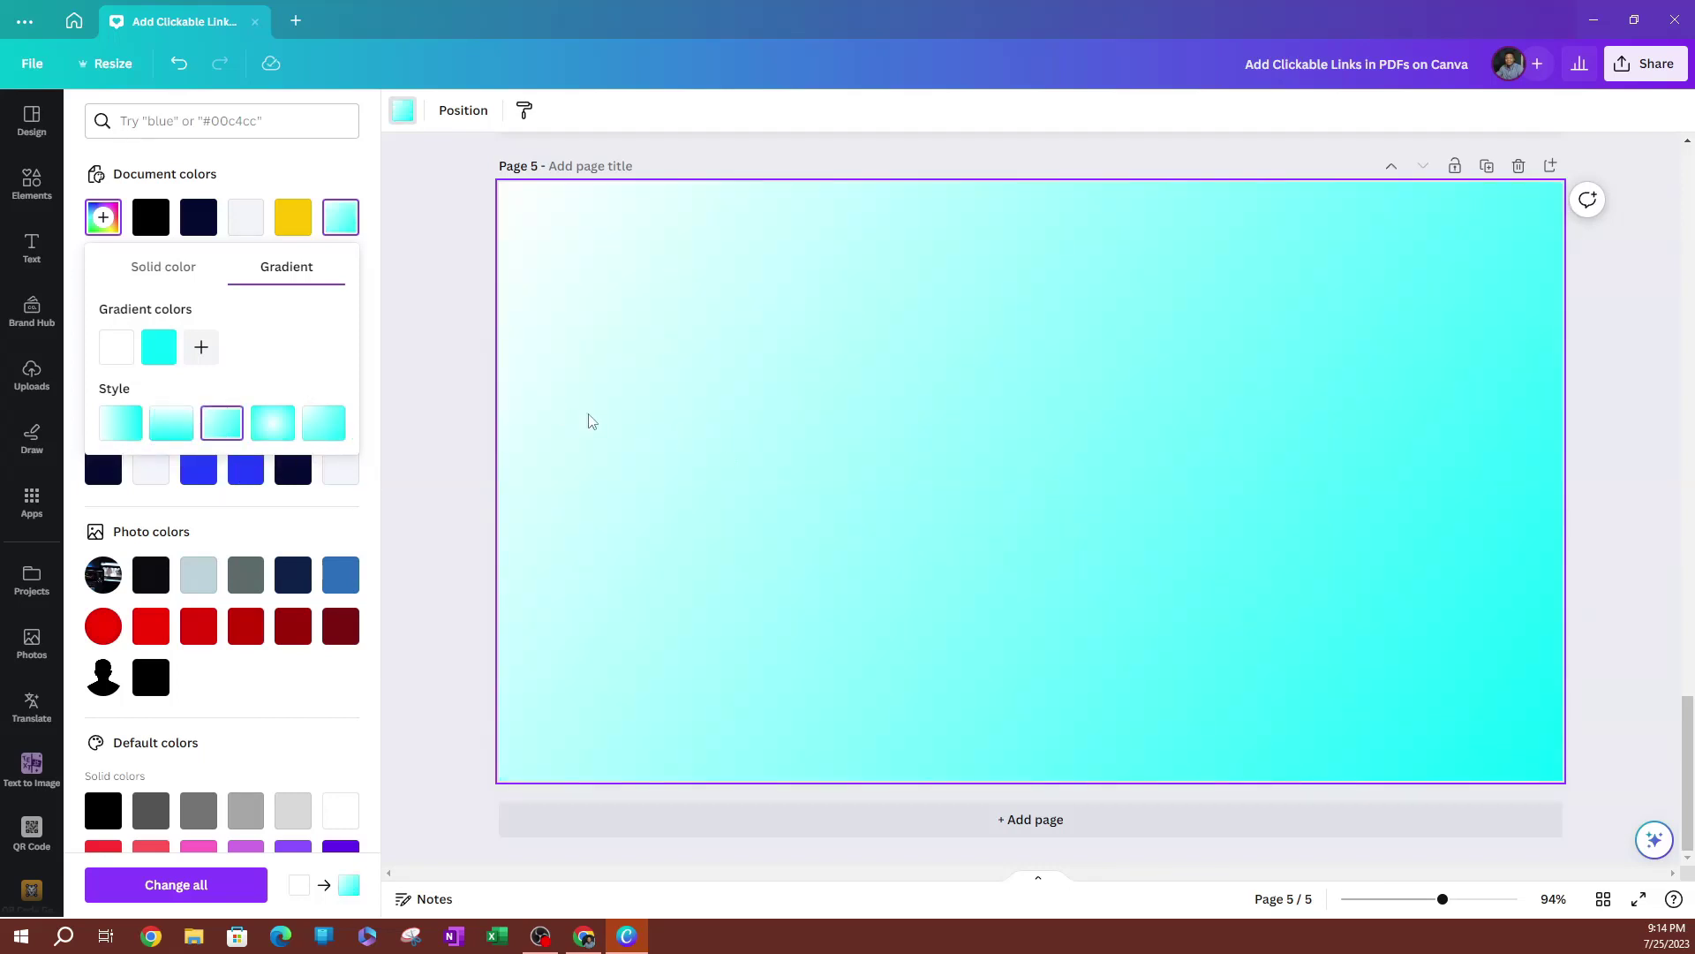
left_click(273, 435)
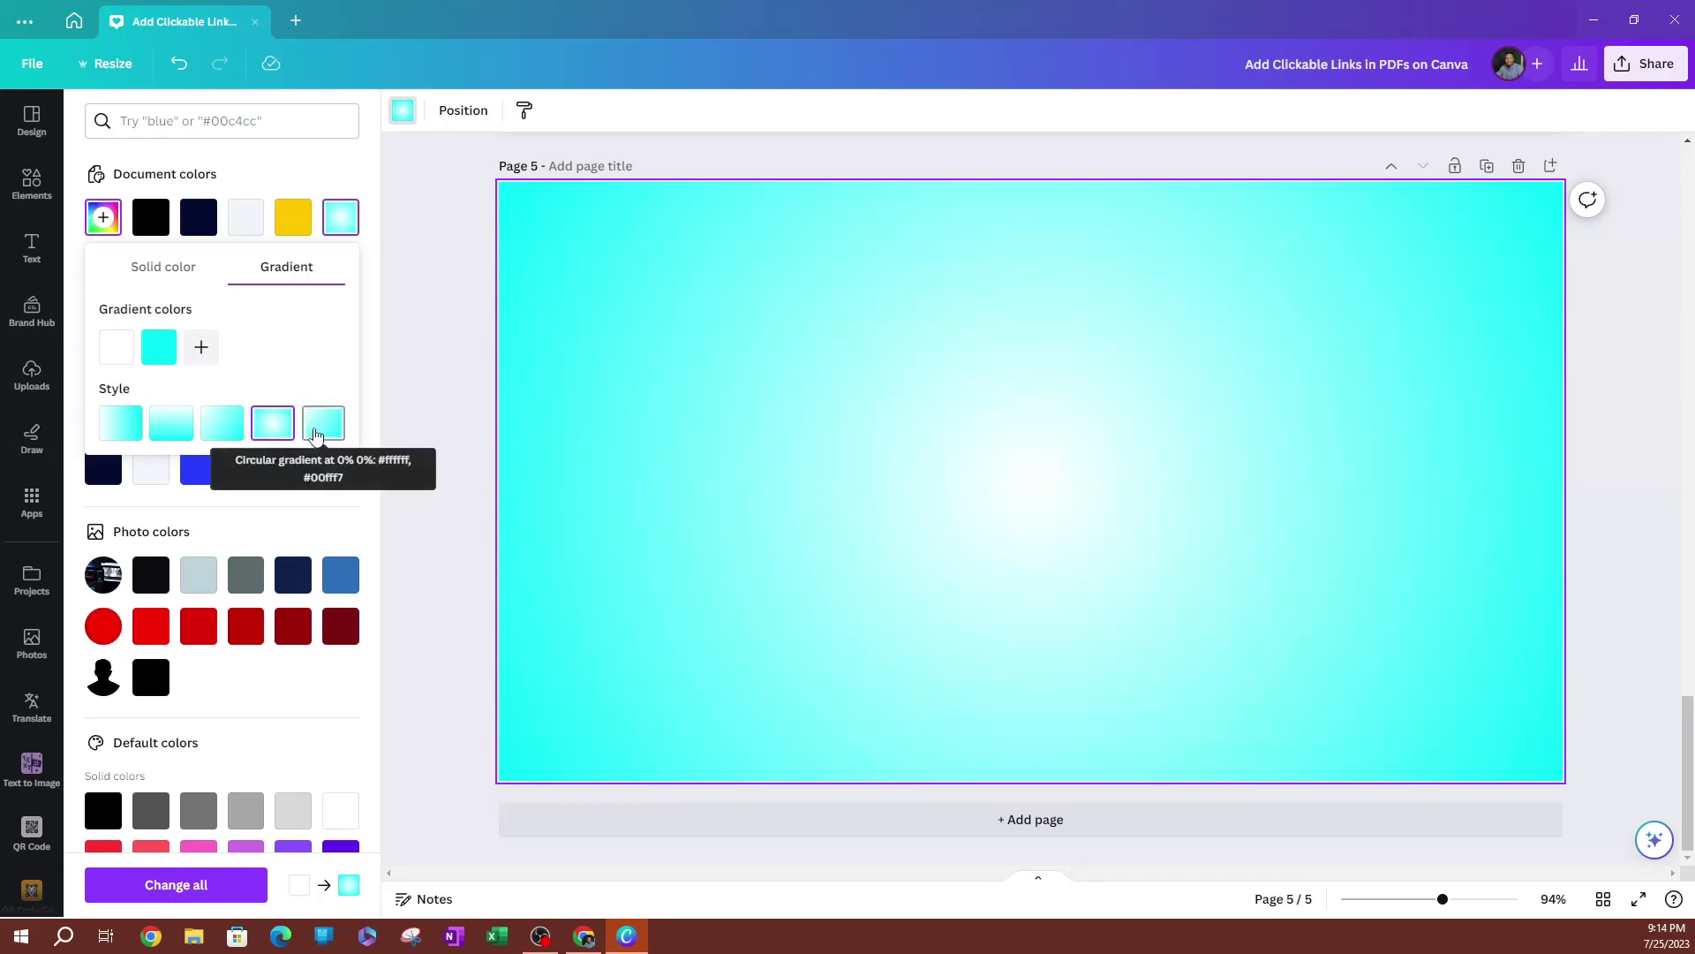
left_click(316, 436)
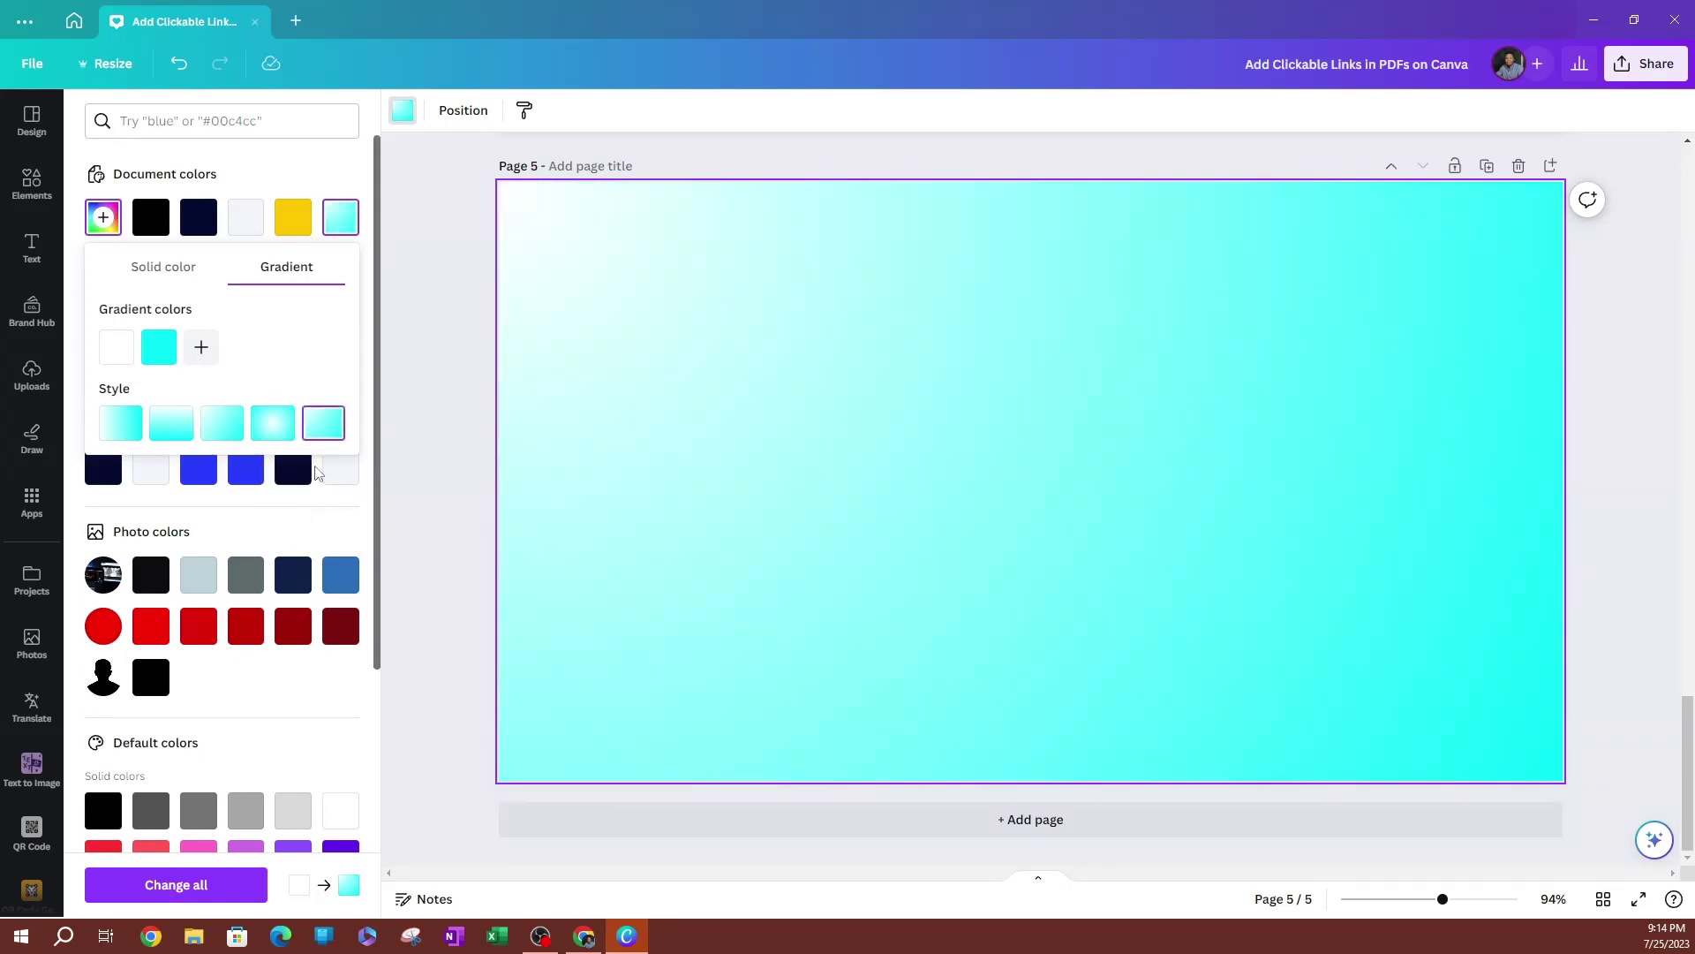
left_click(269, 425)
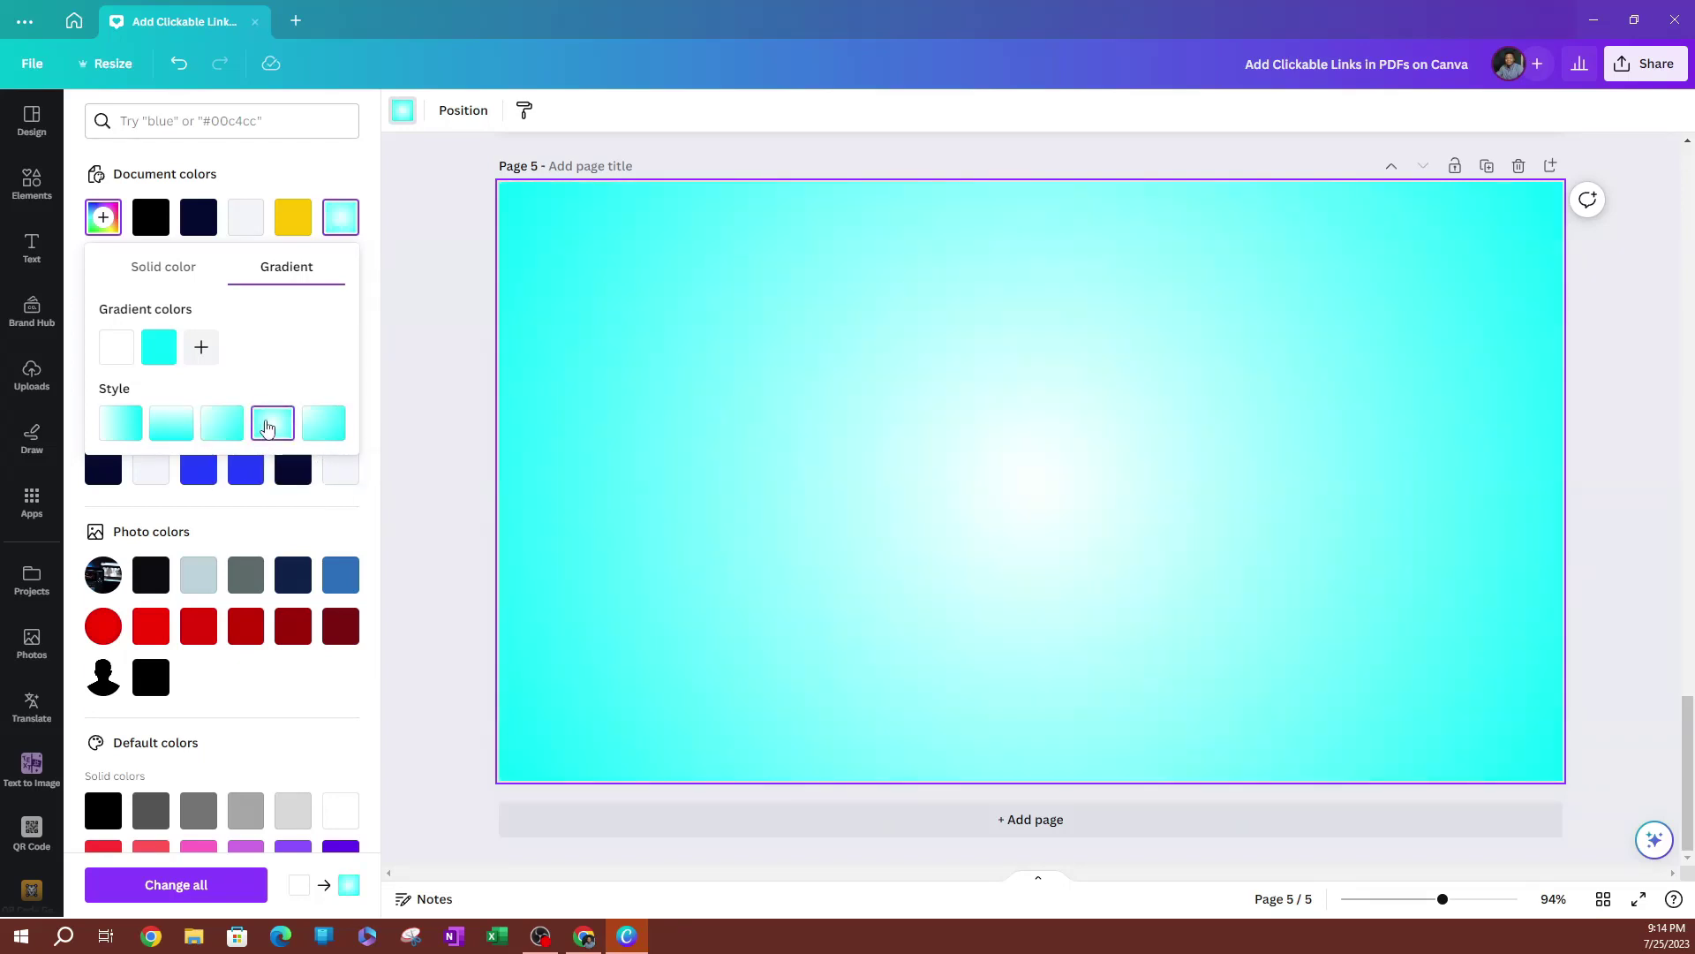
left_click(324, 426)
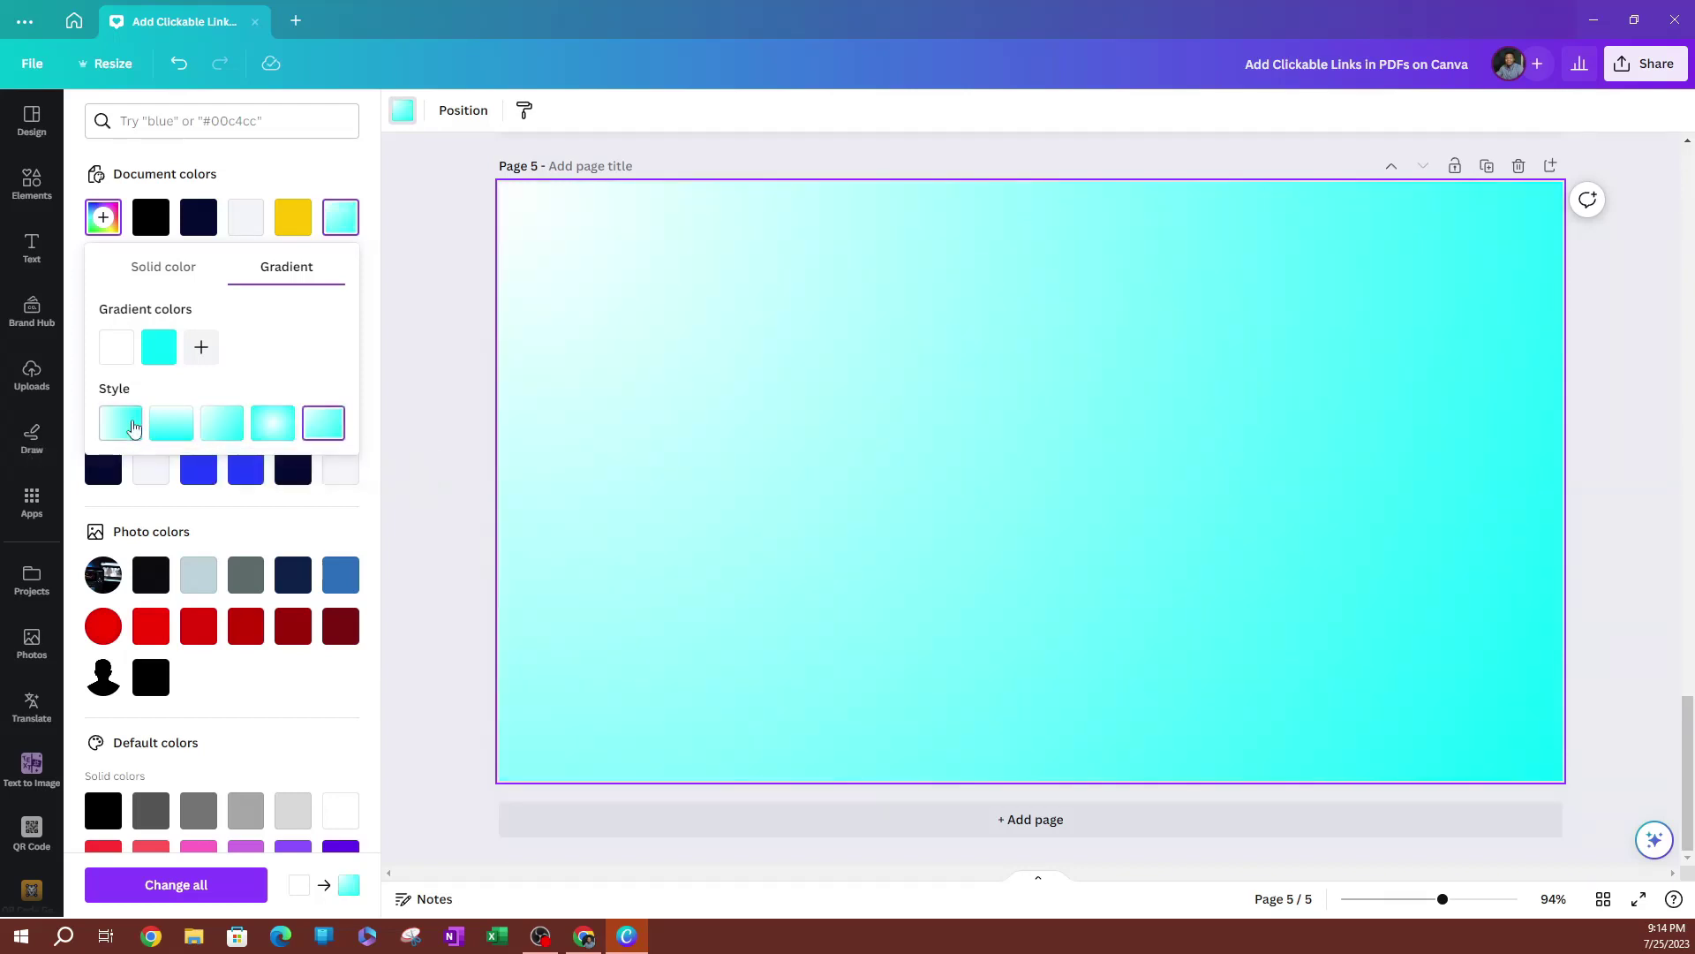
left_click(176, 431)
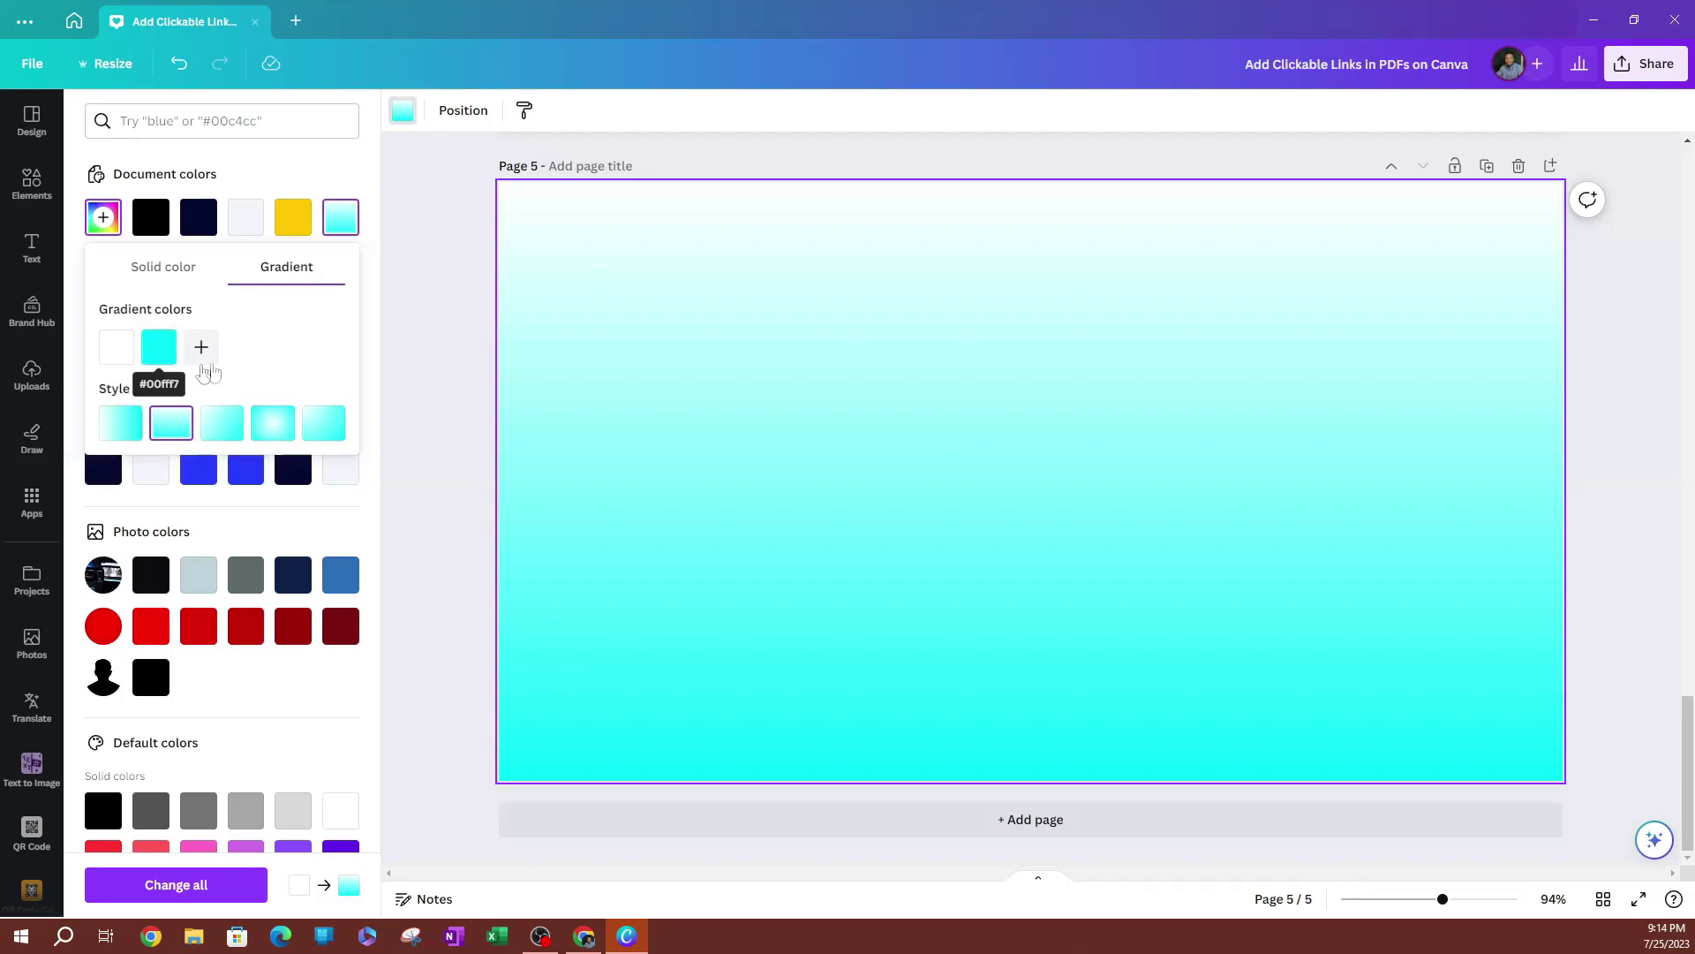
left_click(121, 424)
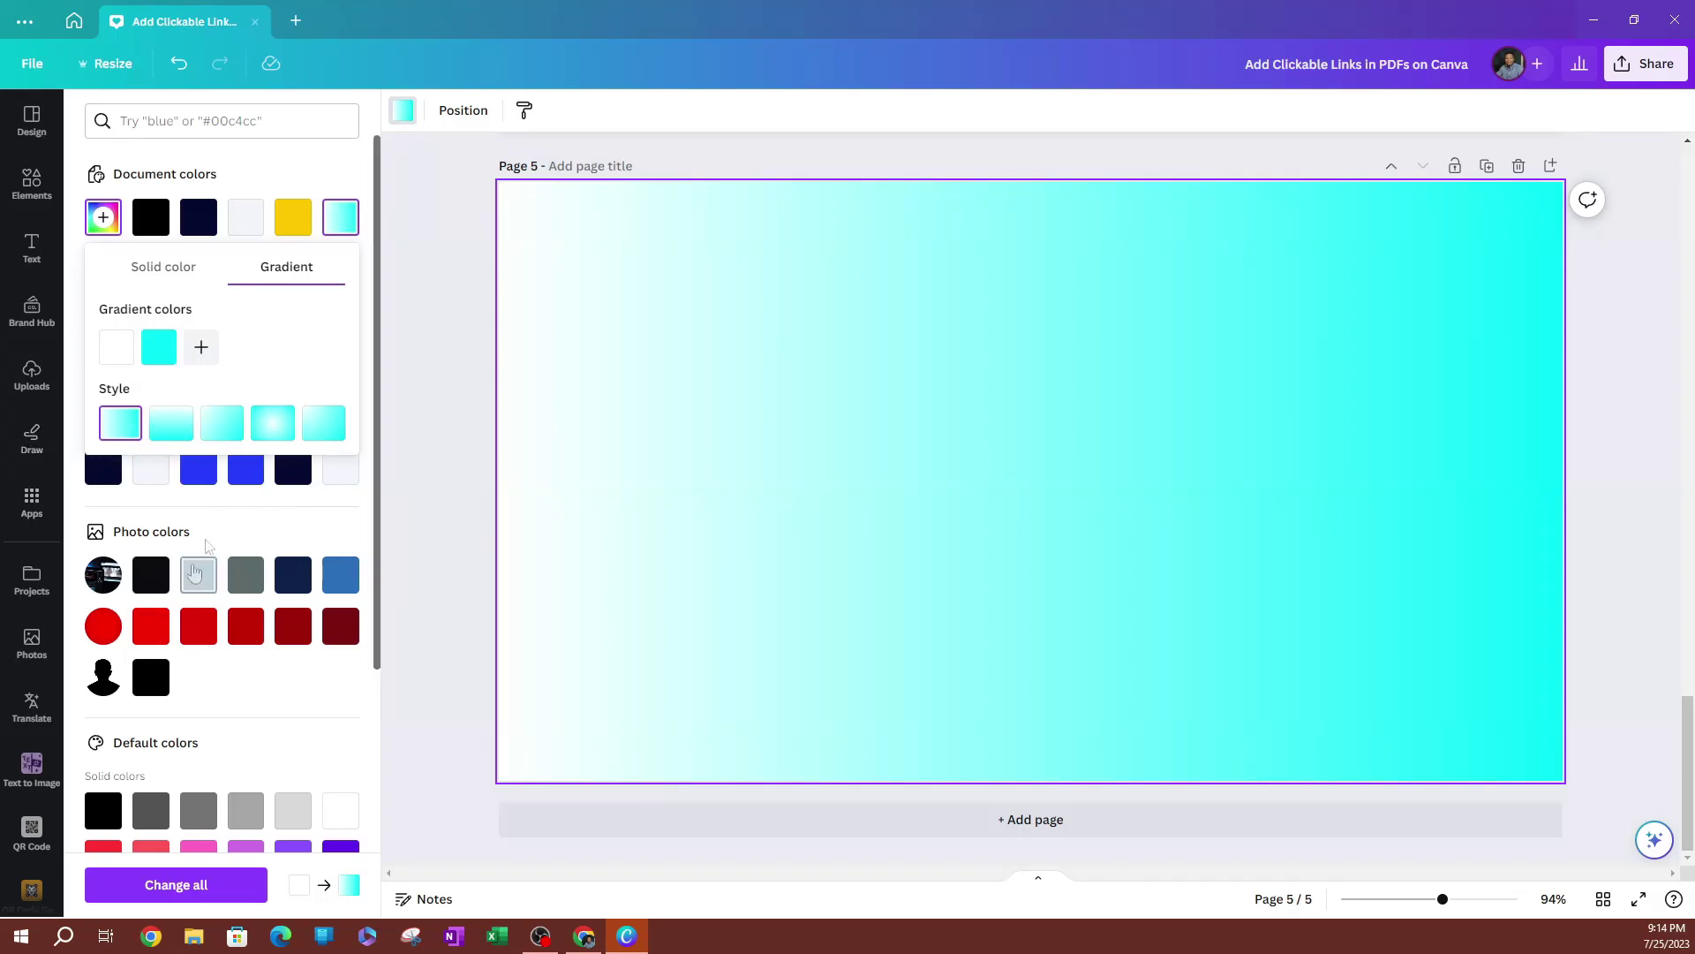
scroll(152, 491, "down", 1)
scroll(151, 485, "up", 1)
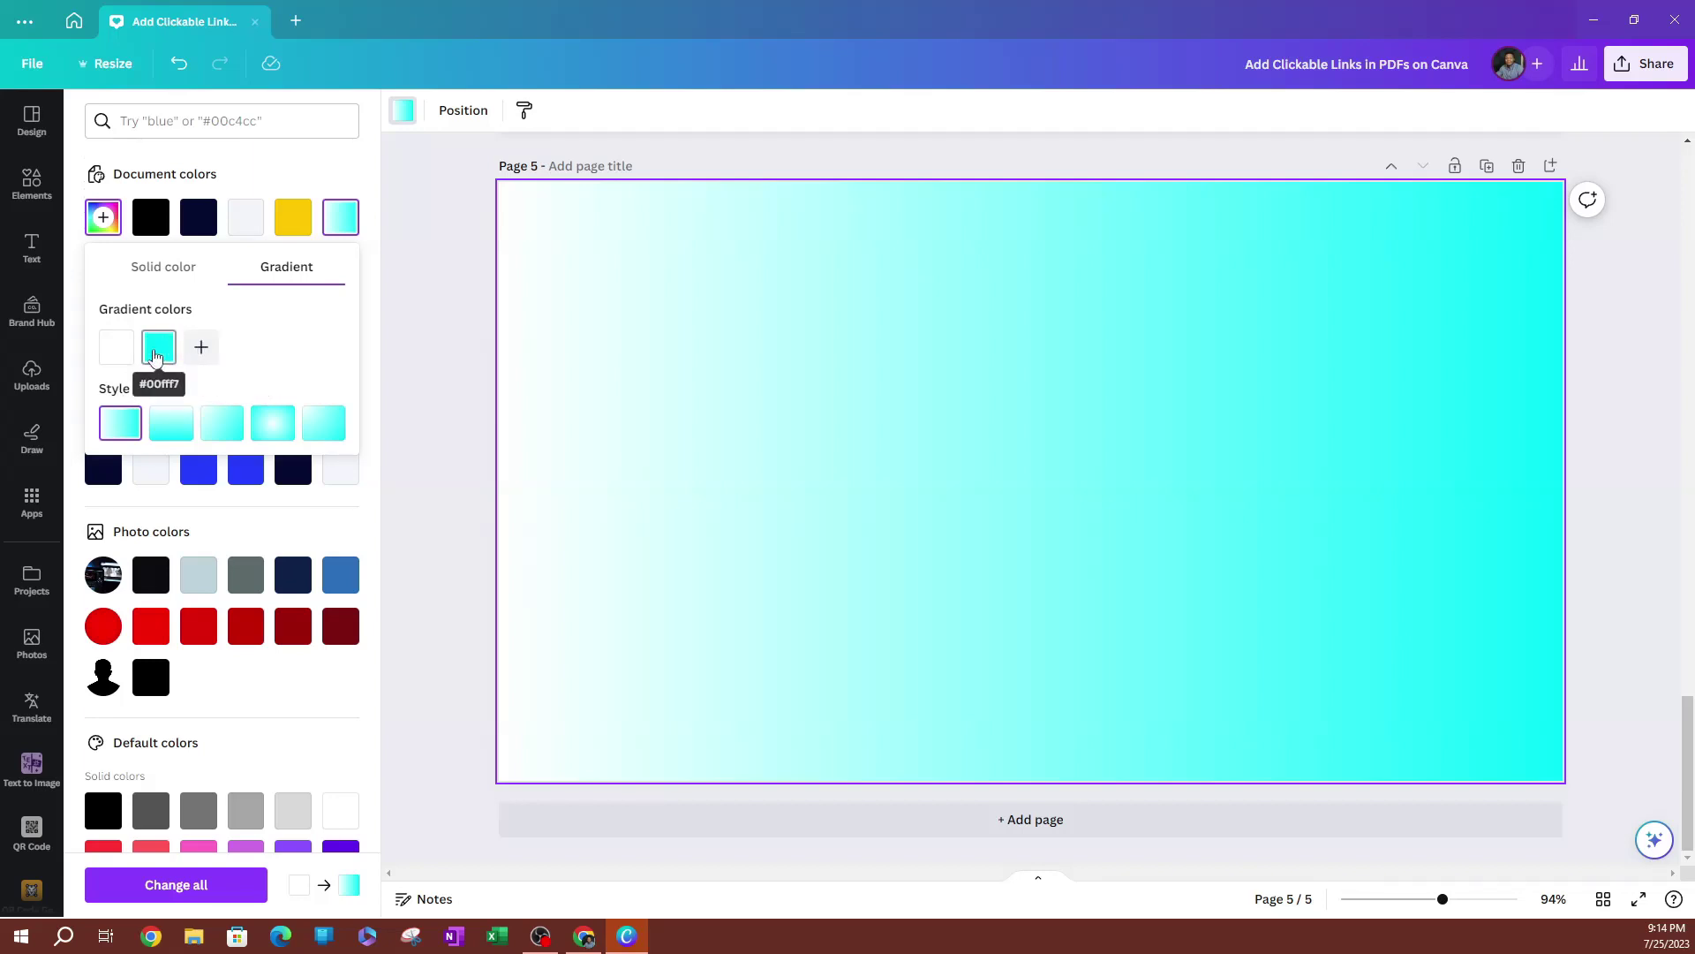
Step: Add a yellow third colour stop to the background gradient
left_click(200, 346)
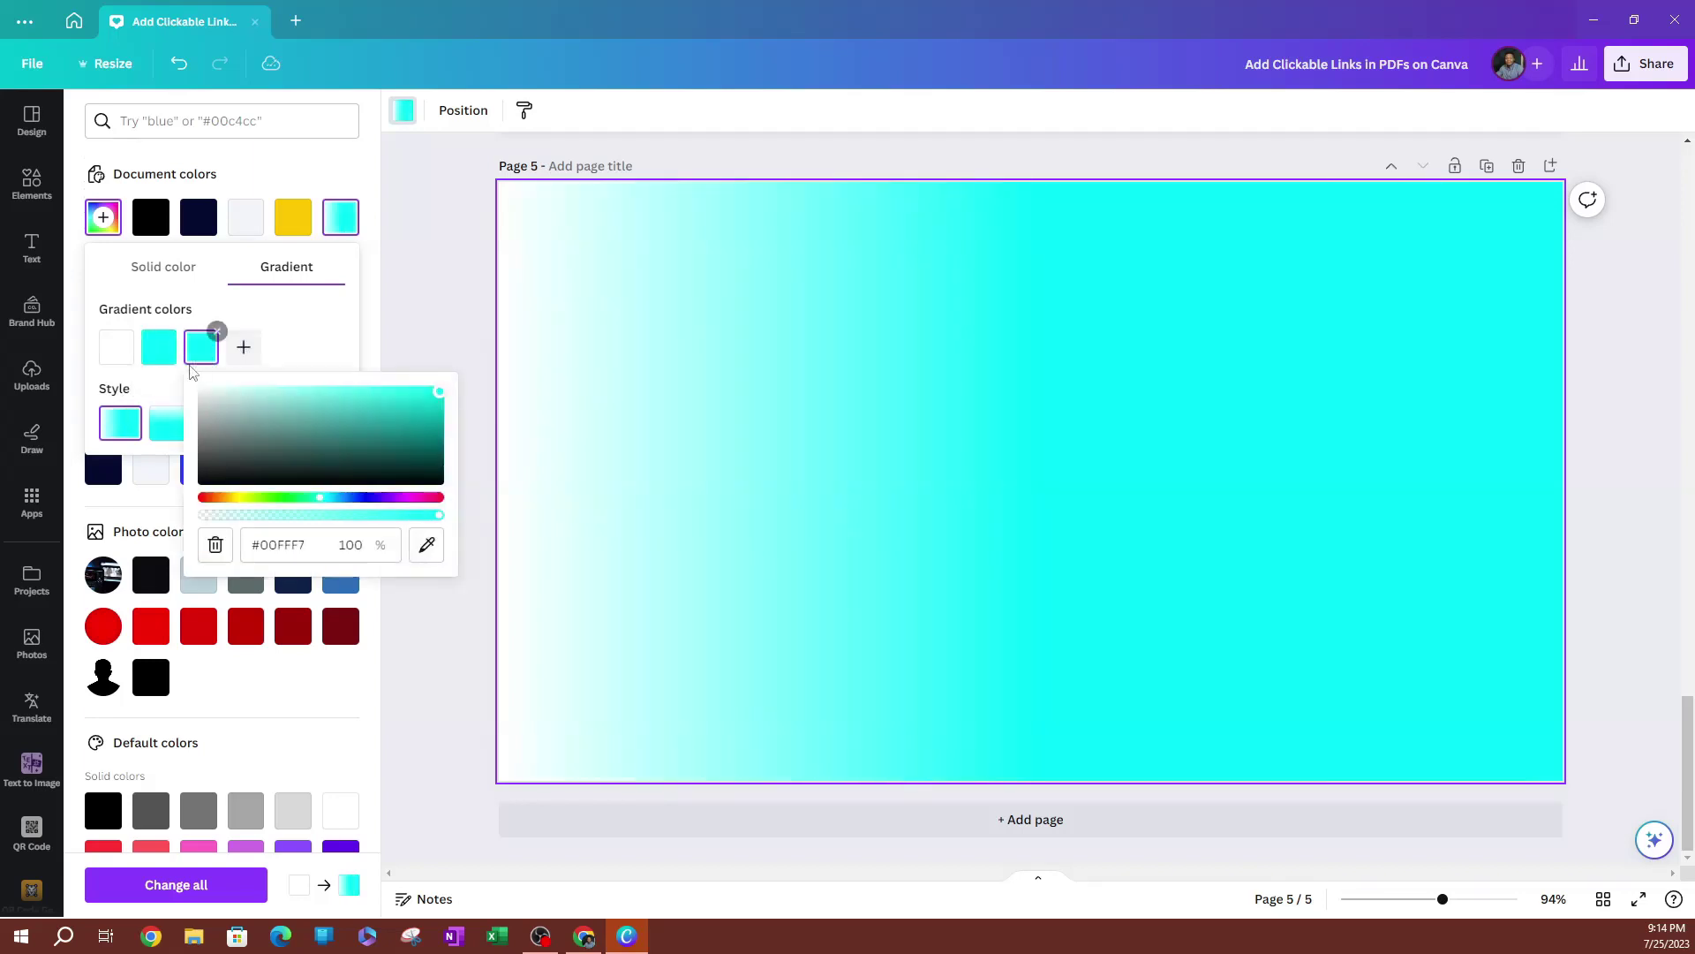
left_click(200, 353)
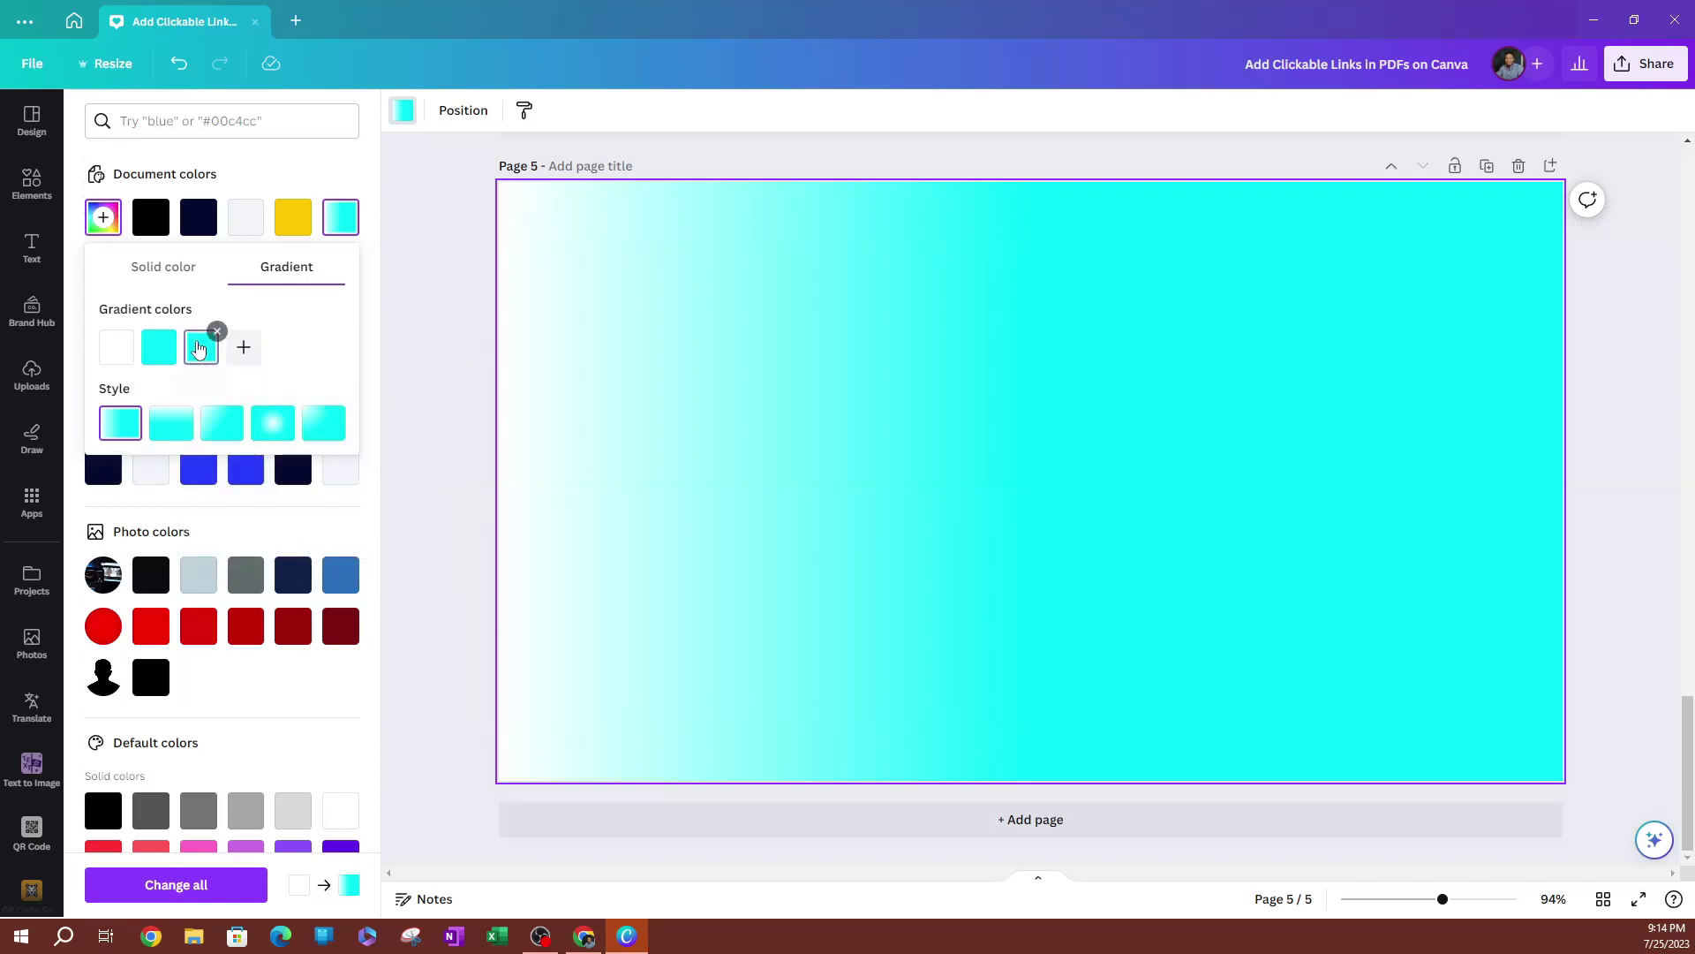
left_click(200, 346)
left_click_drag(273, 497, 250, 510)
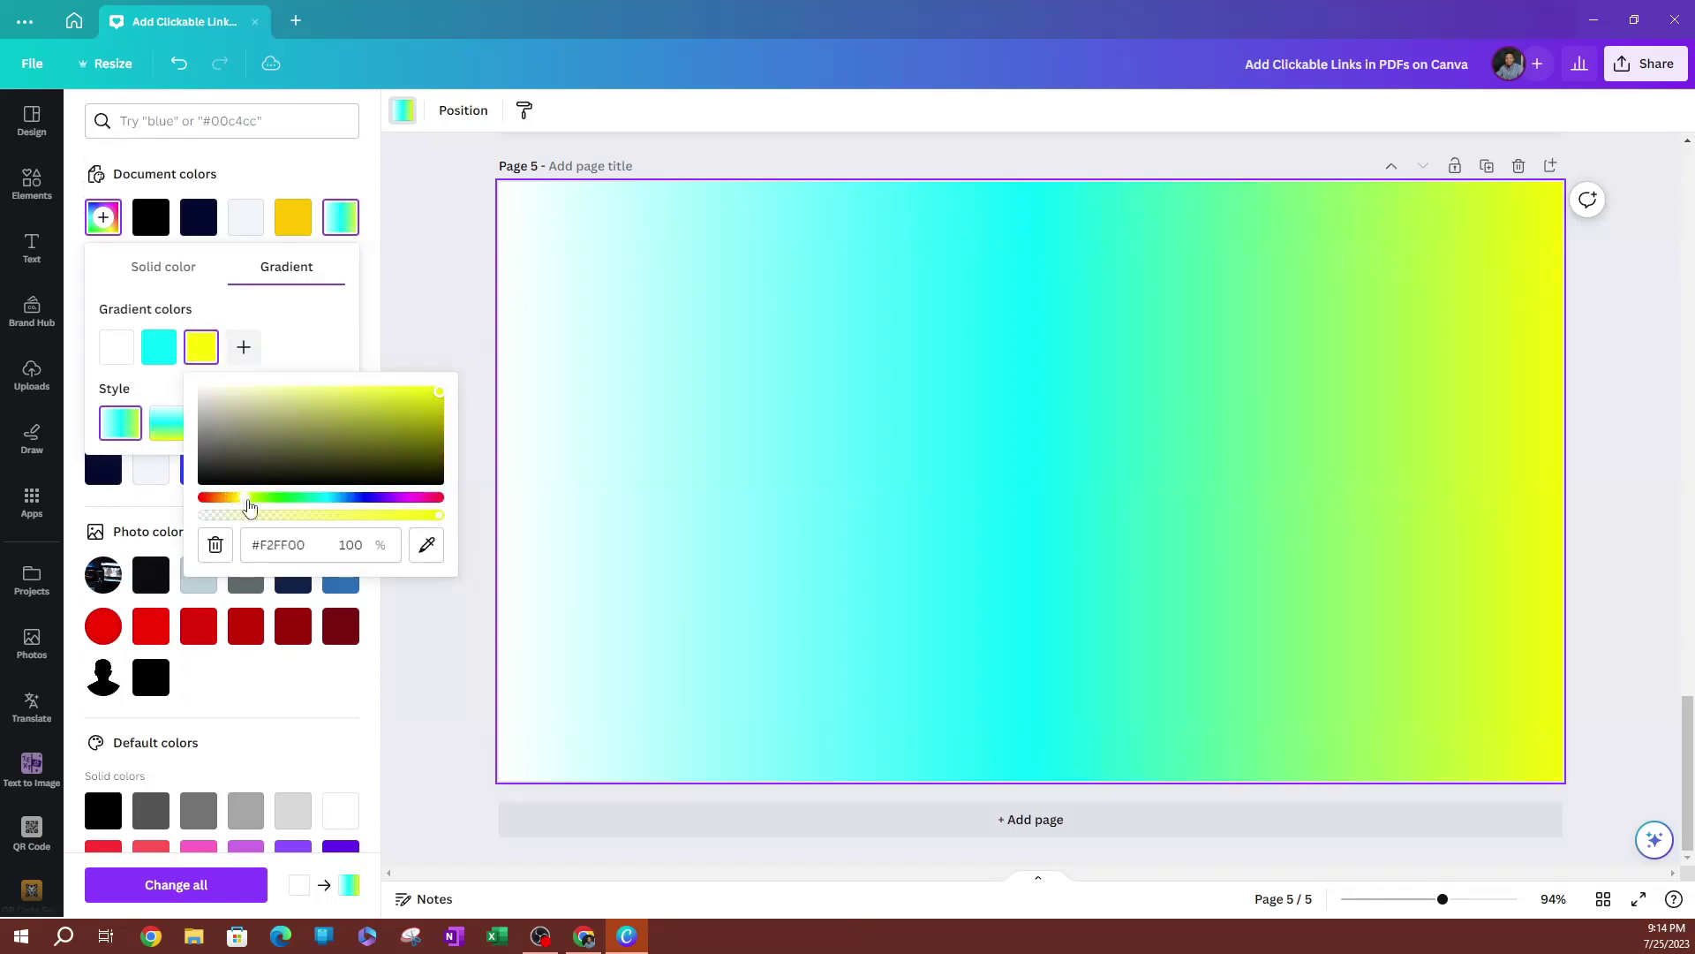
left_click(362, 314)
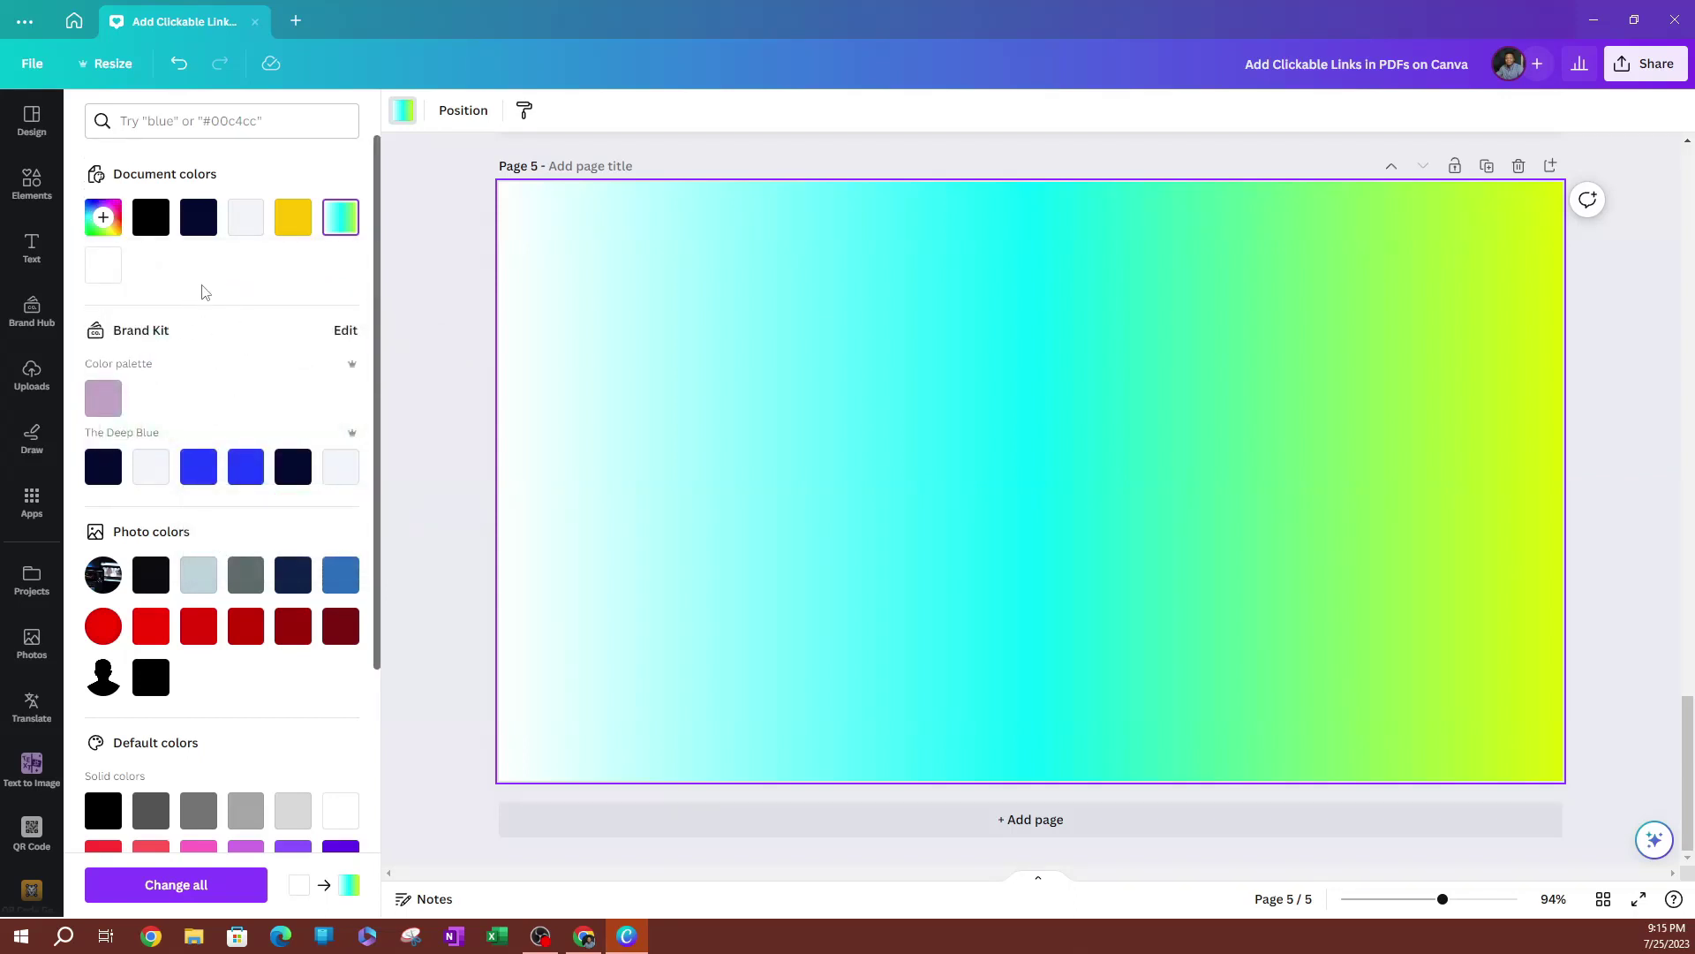
Step: Switch the background gradient to the radial style and add a fourth colour stop
left_click(341, 219)
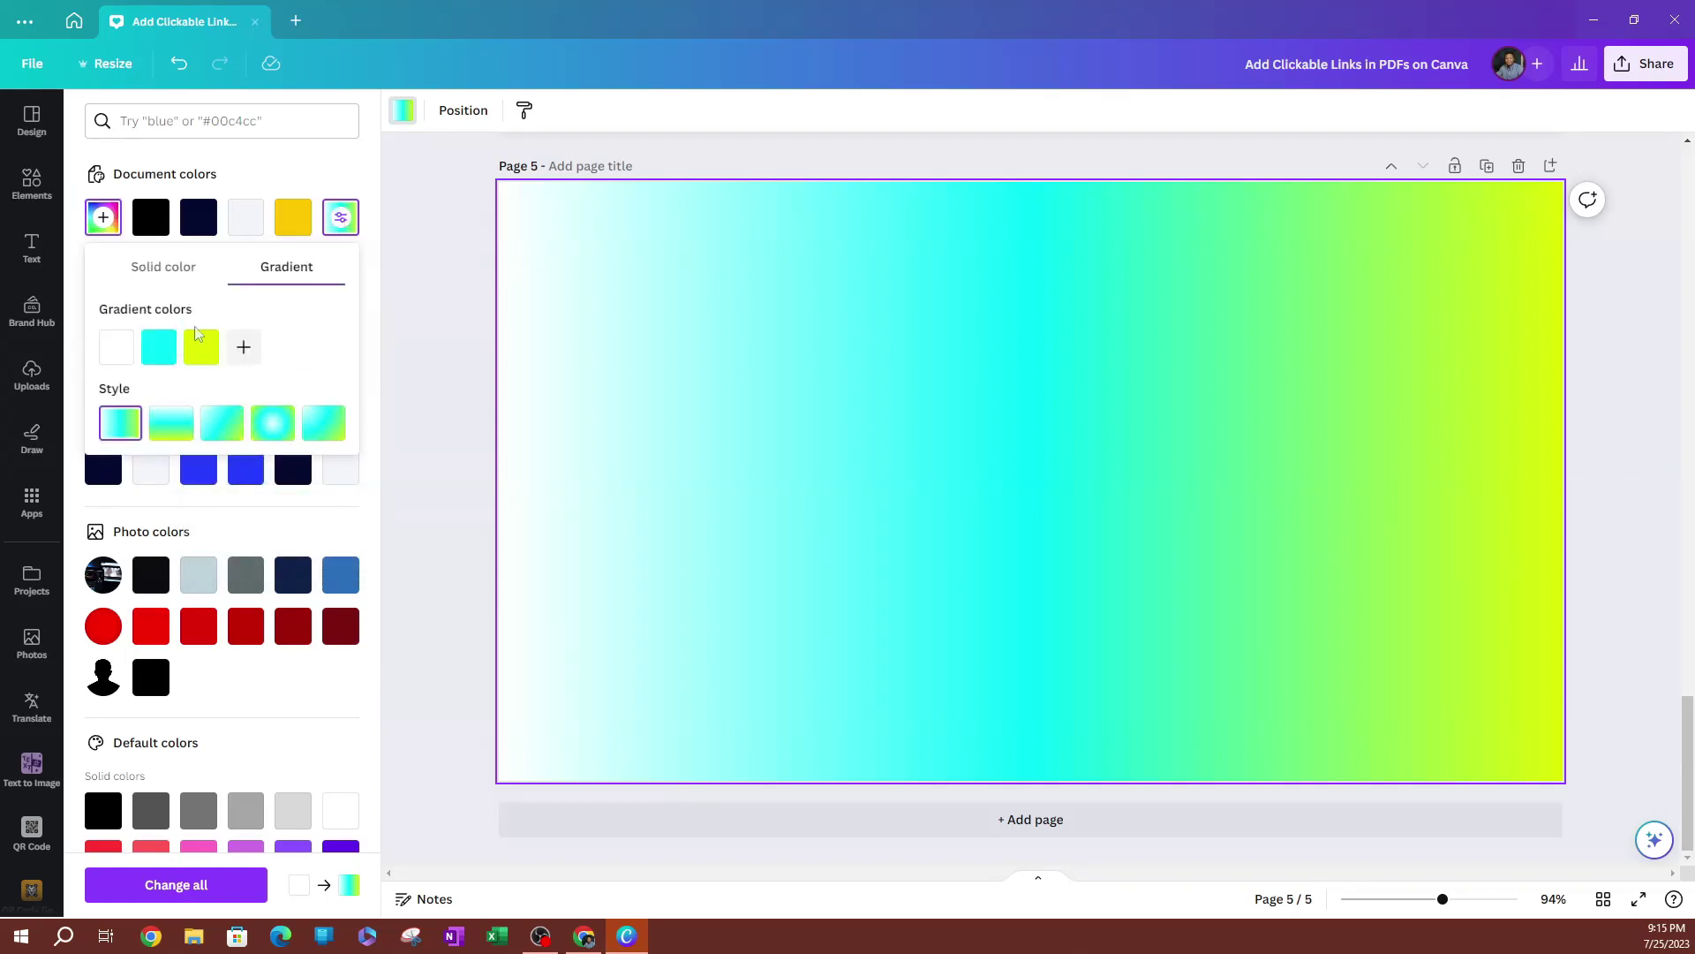
left_click(170, 422)
left_click(284, 424)
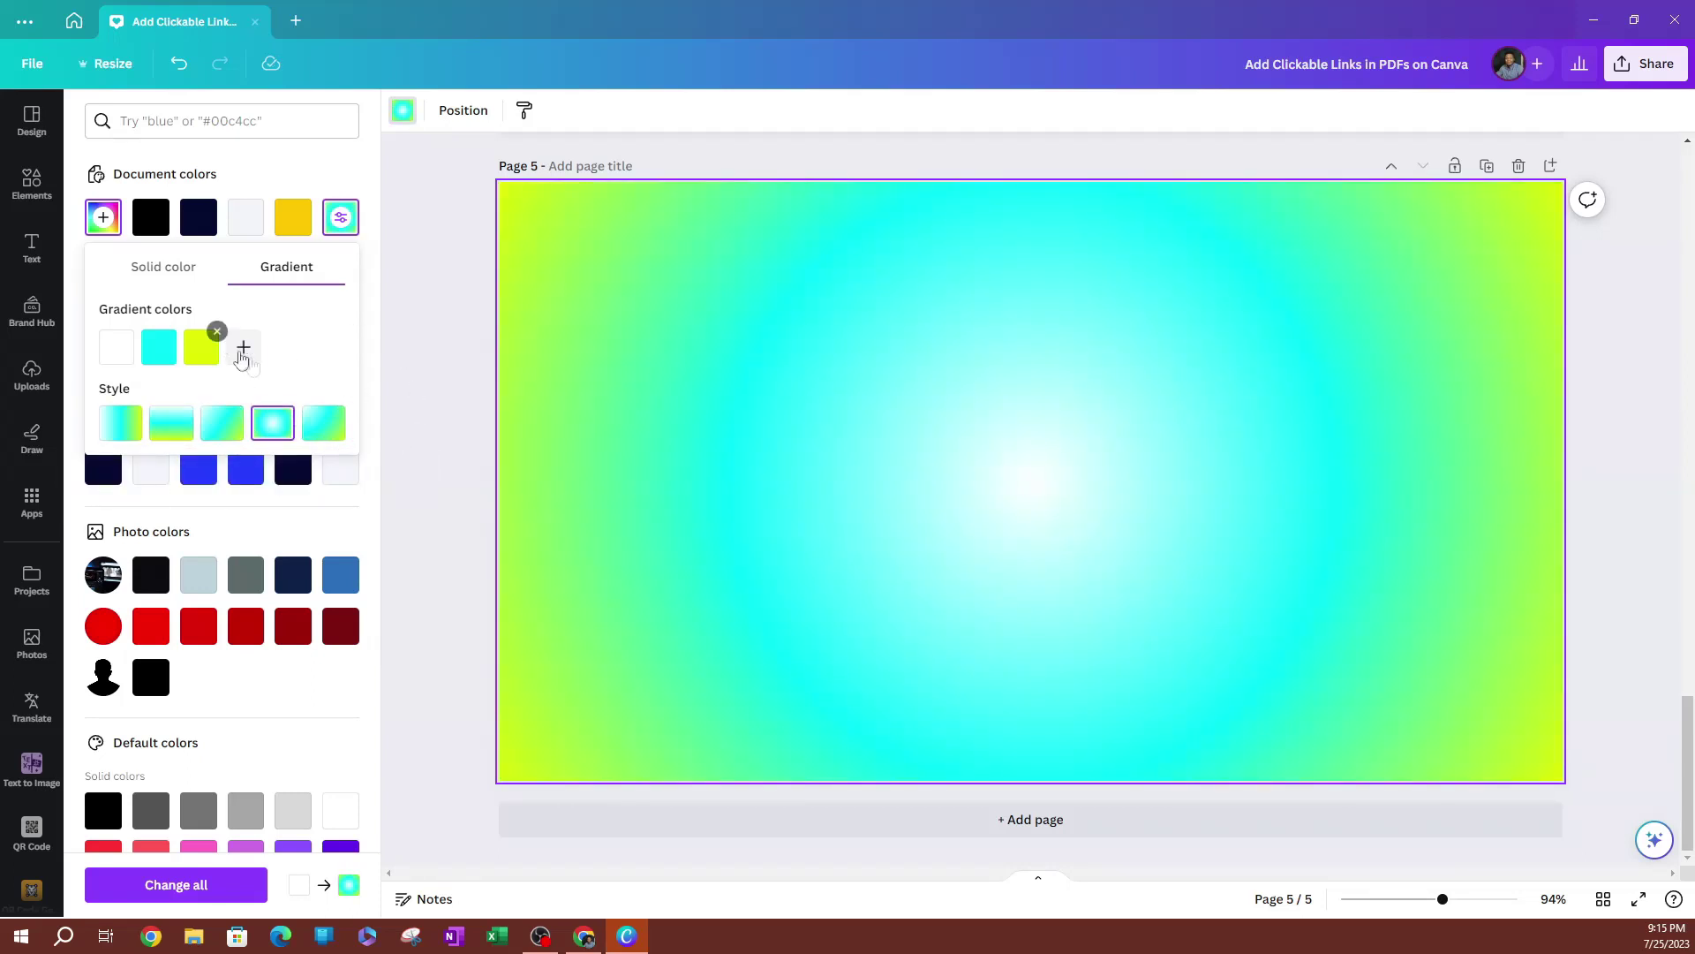
left_click(243, 347)
Step: Make the fourth stop red-orange #FF3D00 and apply the corner-to-corner diagonal gradient style
left_click_drag(305, 505, 249, 505)
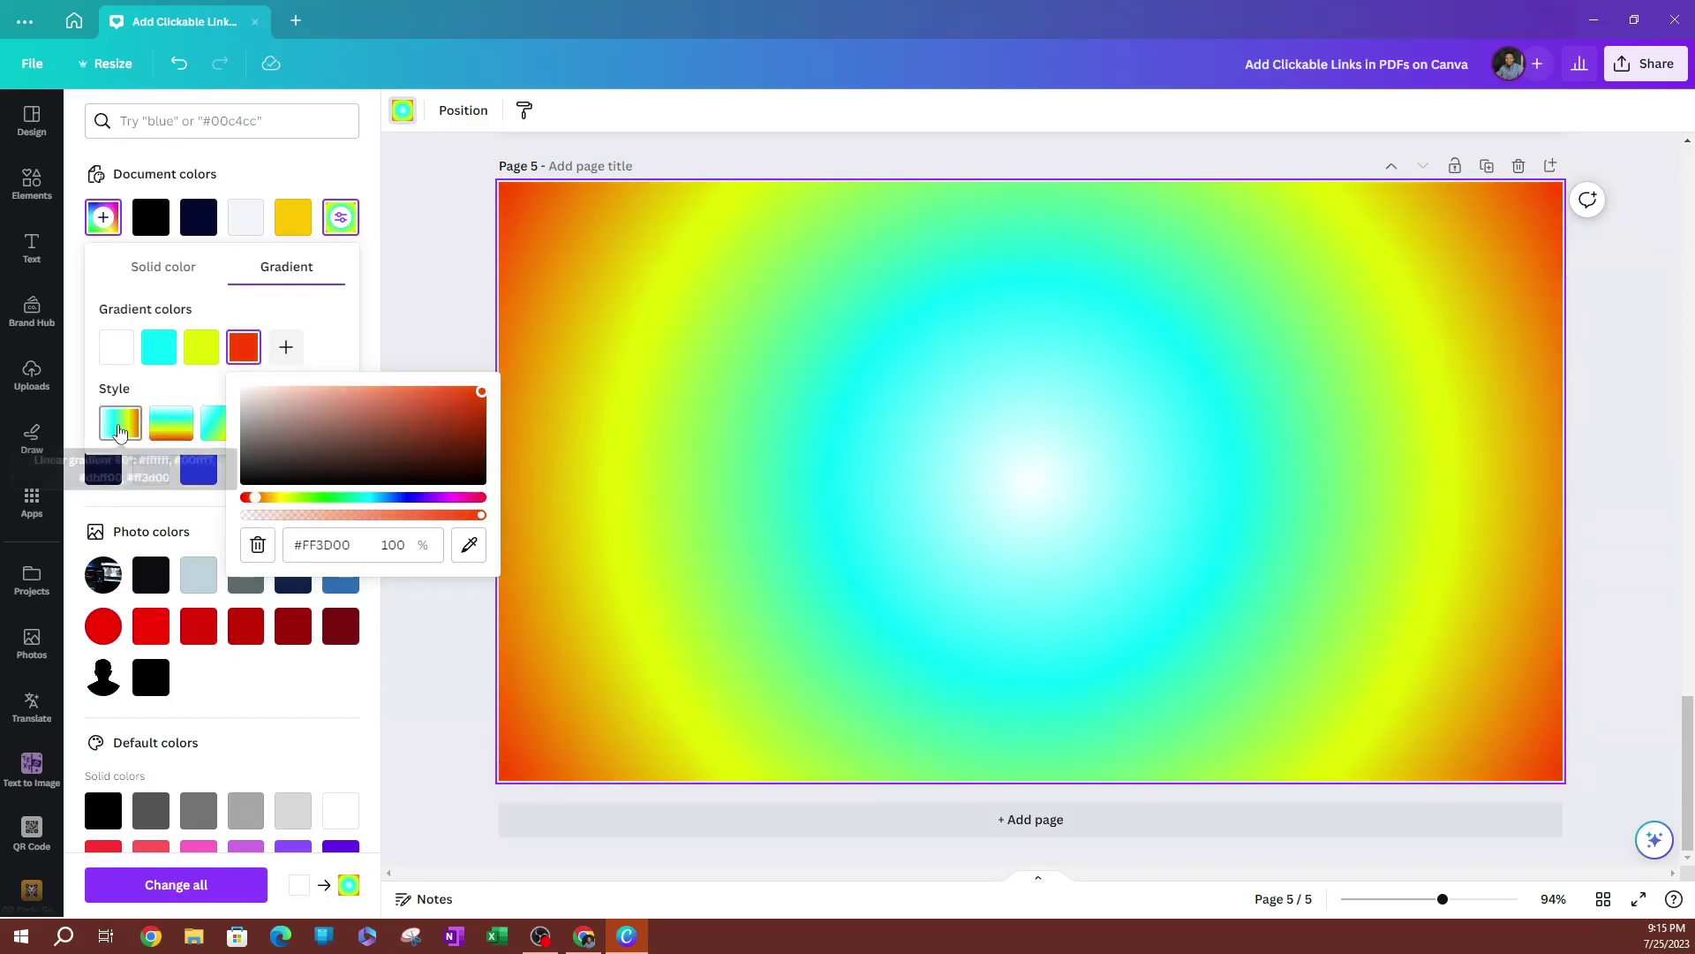
left_click(122, 424)
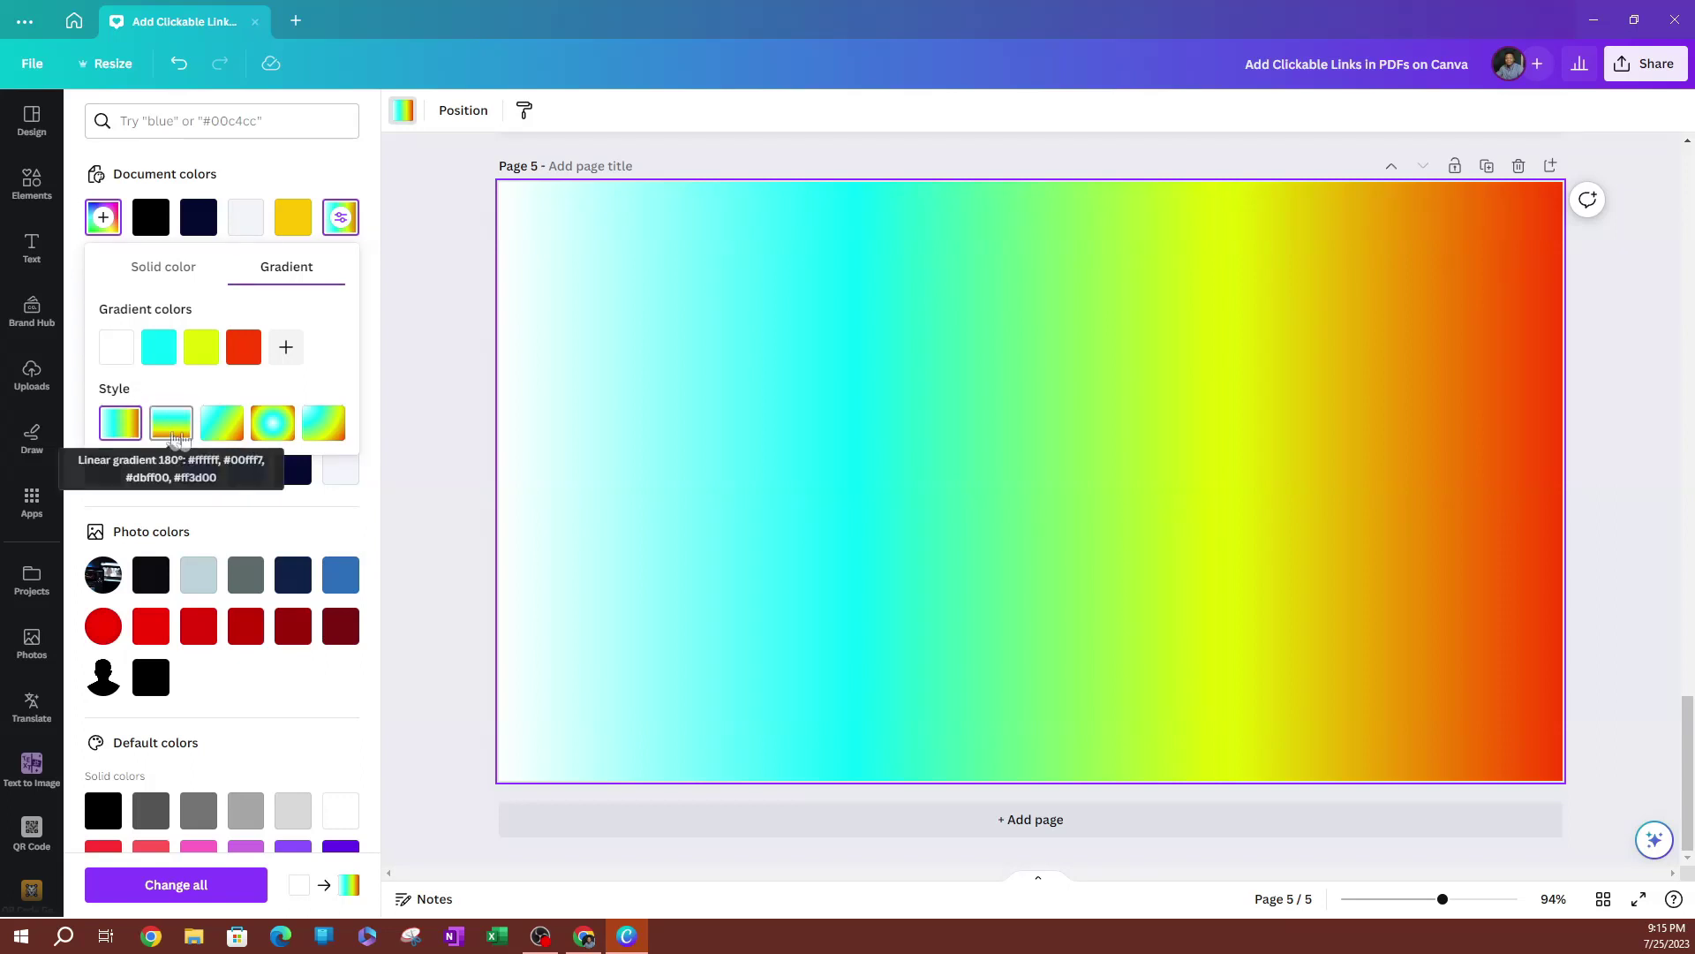
left_click(171, 423)
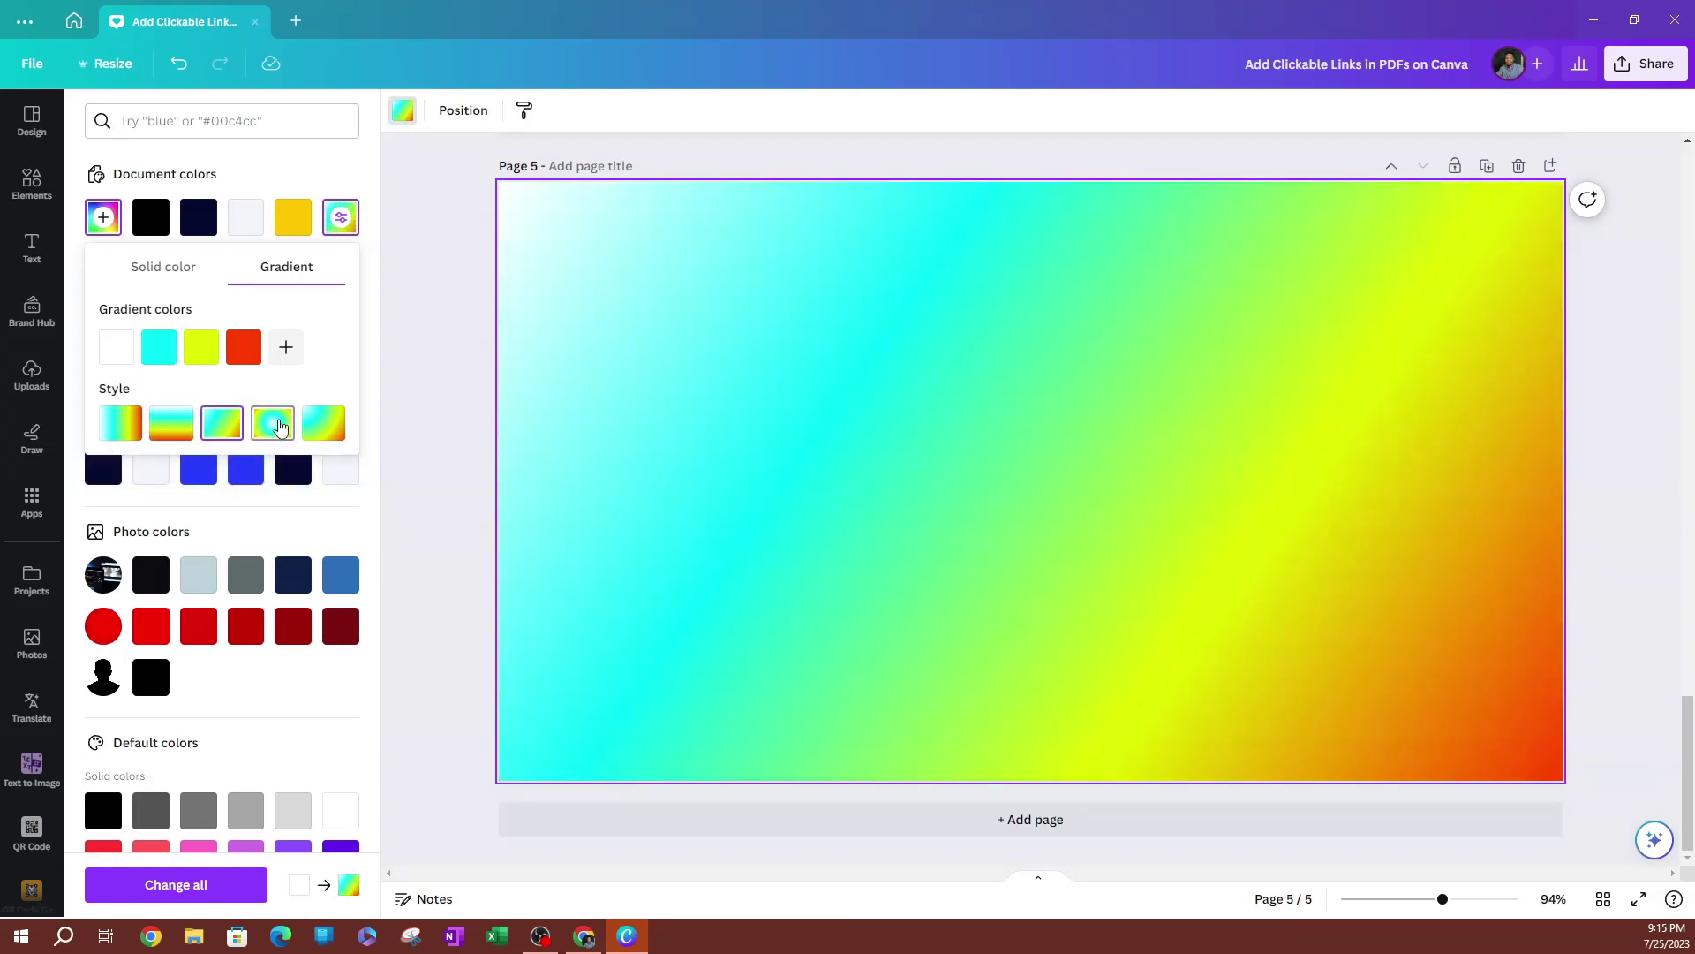
left_click(273, 425)
left_click(326, 432)
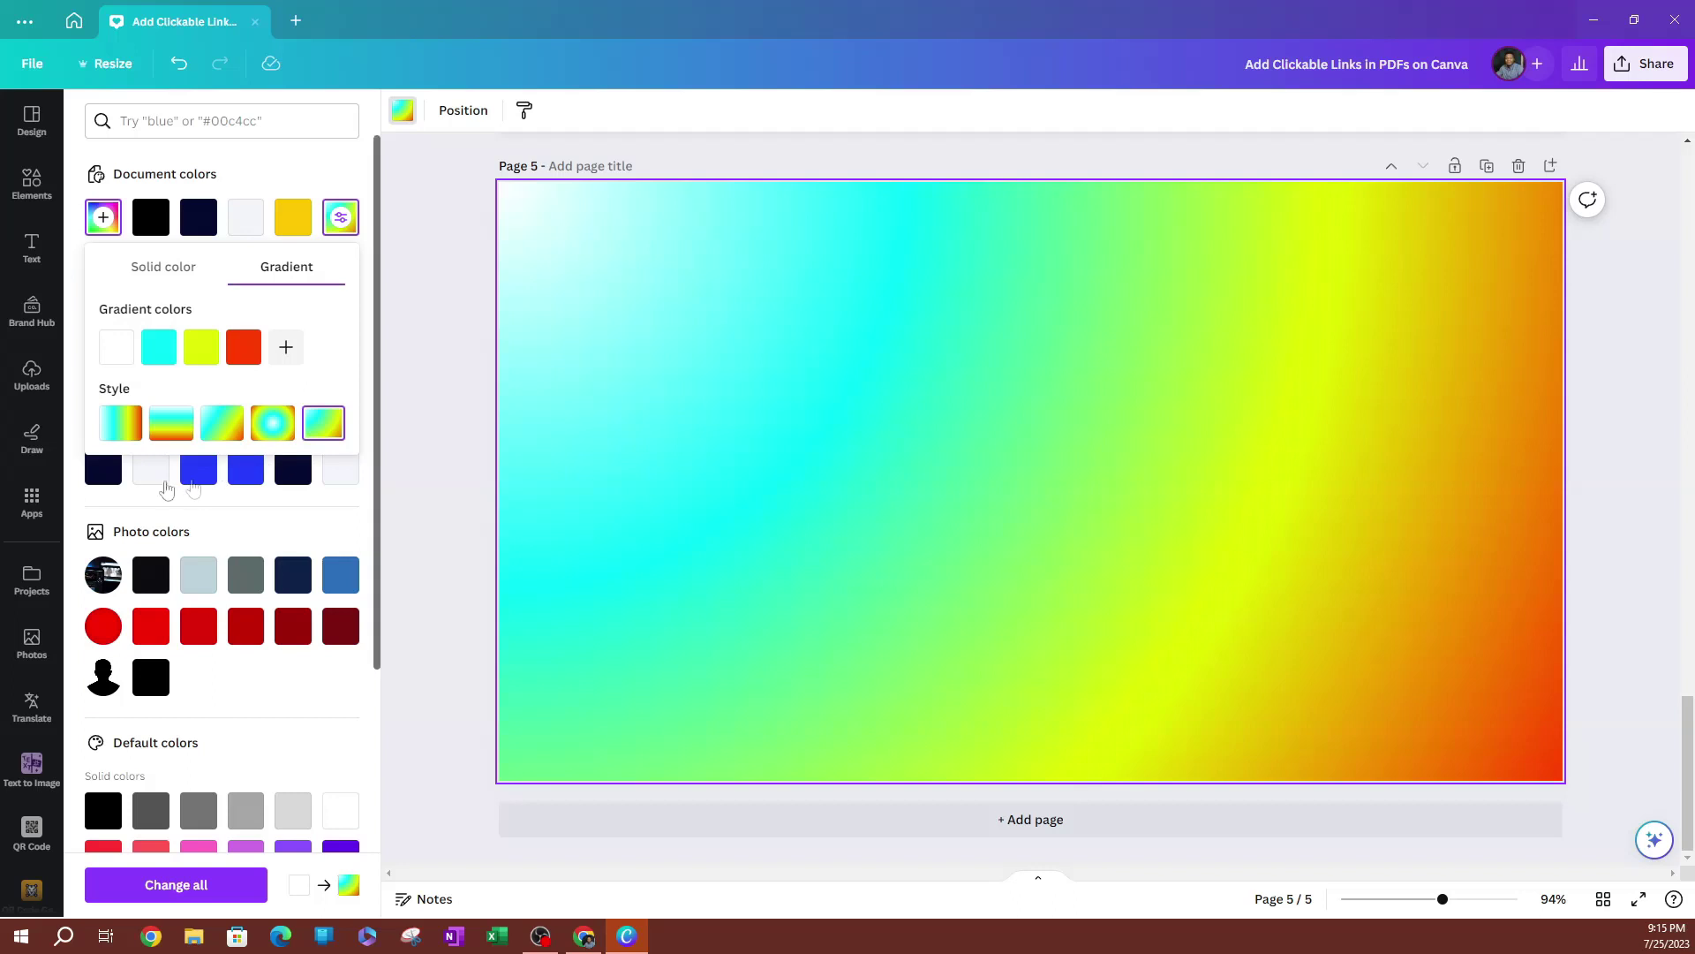